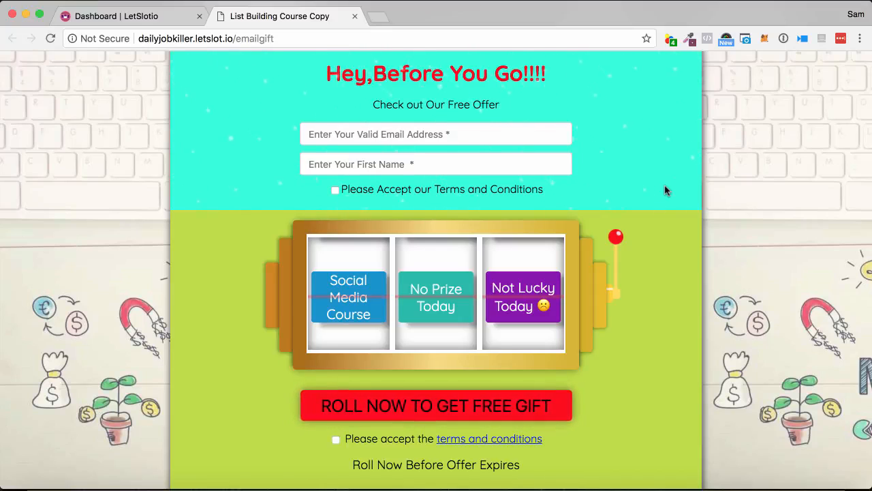
# Step: Fill in the free offer form with an email address and first name, and accept its terms and conditions
pyautogui.scroll(-2, 665, 190)
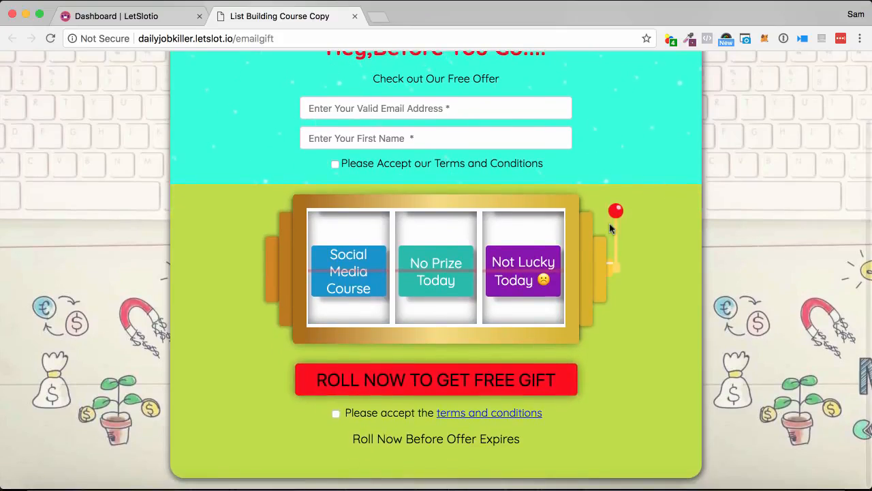
pyautogui.scroll(1, 525, 259)
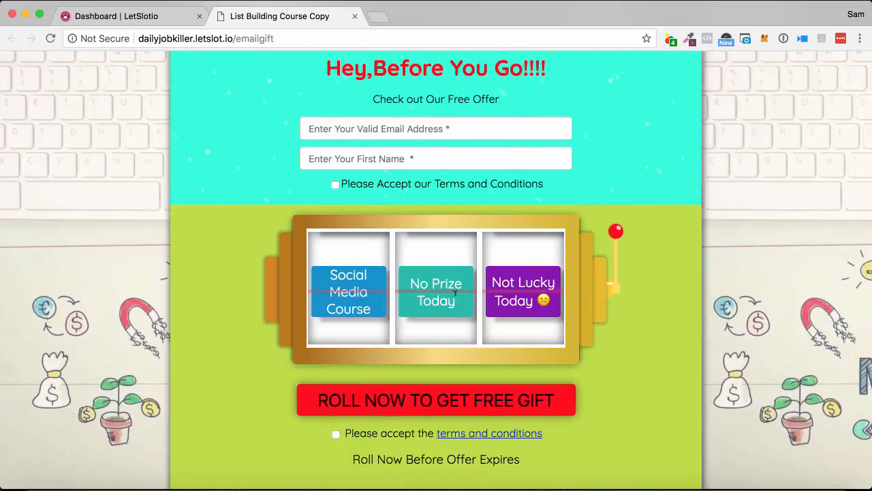
pyautogui.click(442, 123)
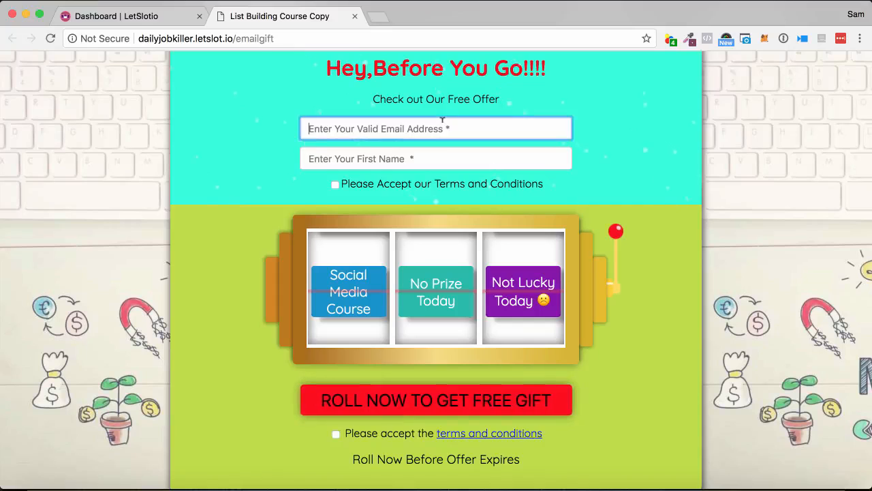
pyautogui.write('sam@demo.co')
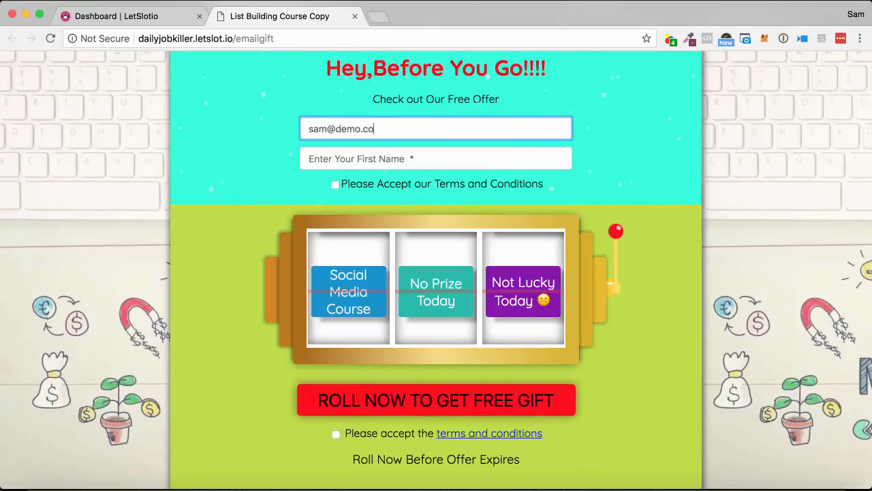
pyautogui.press('Tab')
pyautogui.click(458, 123)
pyautogui.write('m')
pyautogui.click(425, 158)
pyautogui.write('Sam')
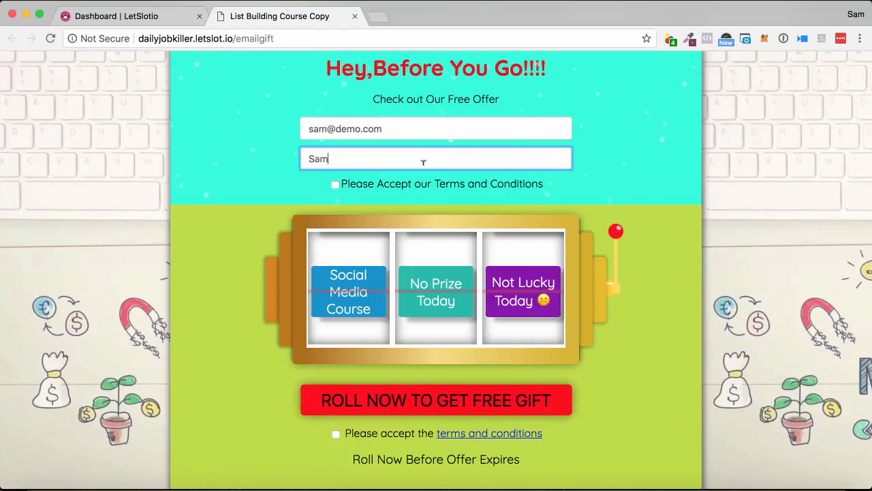
pyautogui.click(335, 184)
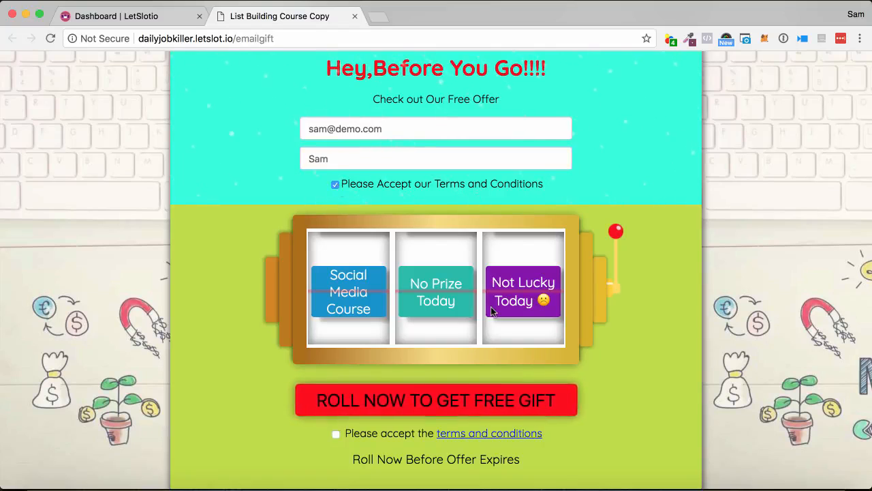
# Step: Accept the terms and conditions below the slot machine and roll it for the free gift
pyautogui.click(440, 406)
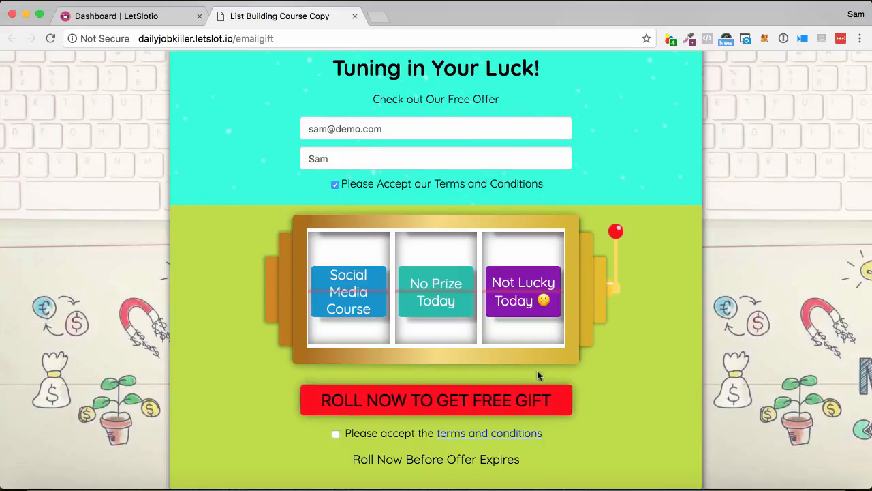
pyautogui.scroll(-1, 370, 403)
pyautogui.click(336, 412)
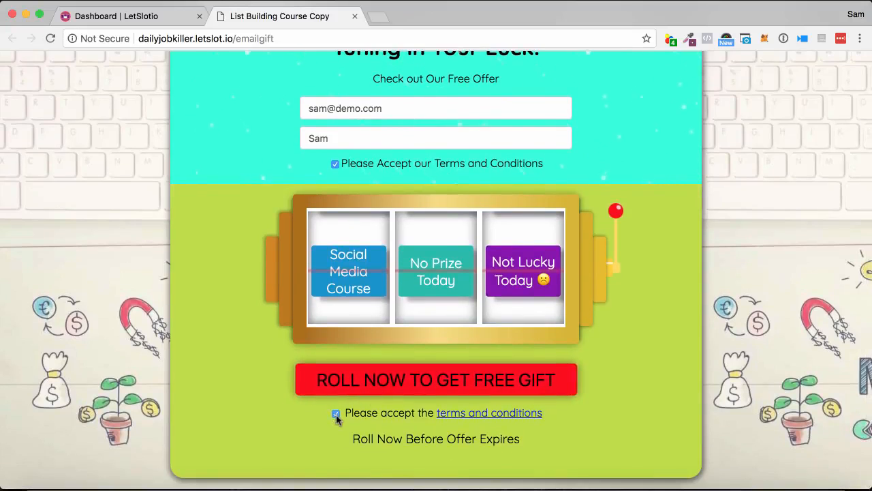
pyautogui.click(390, 378)
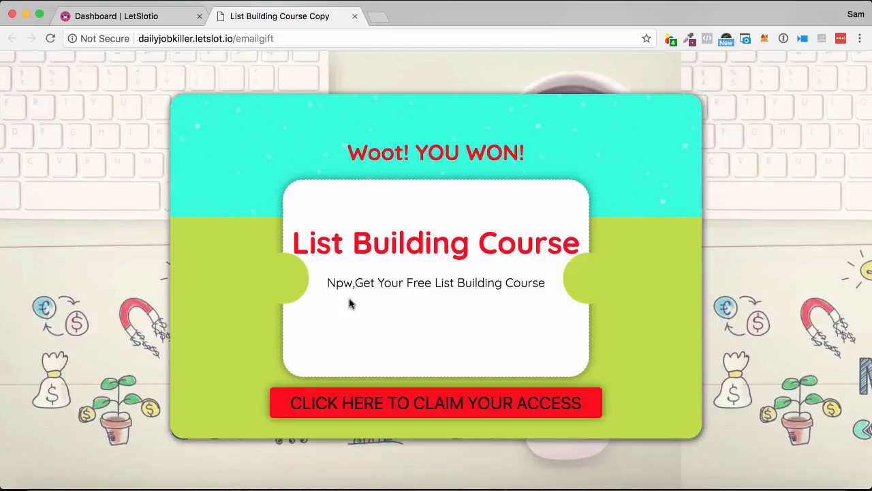
# Step: Switch to the LetSlotio dashboard and start a new slot campaign
pyautogui.click(149, 16)
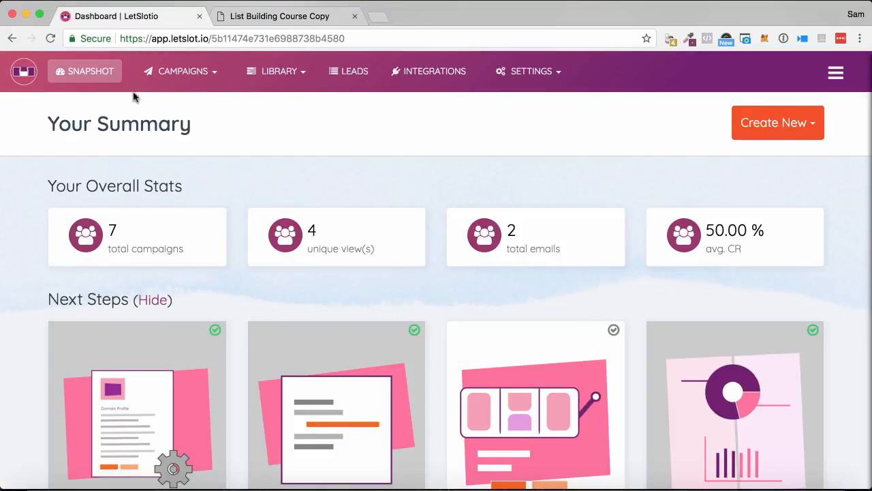
pyautogui.scroll(-6, 462, 162)
pyautogui.scroll(6, 462, 164)
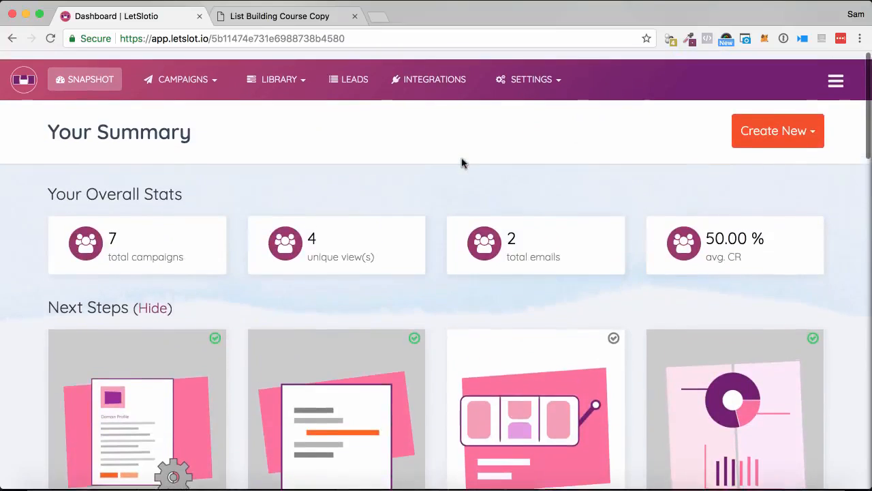
pyautogui.click(809, 129)
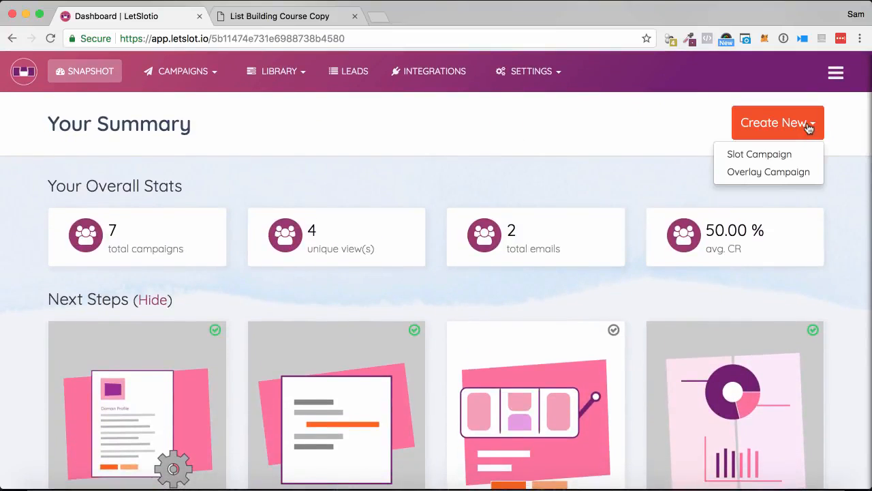
pyautogui.click(769, 158)
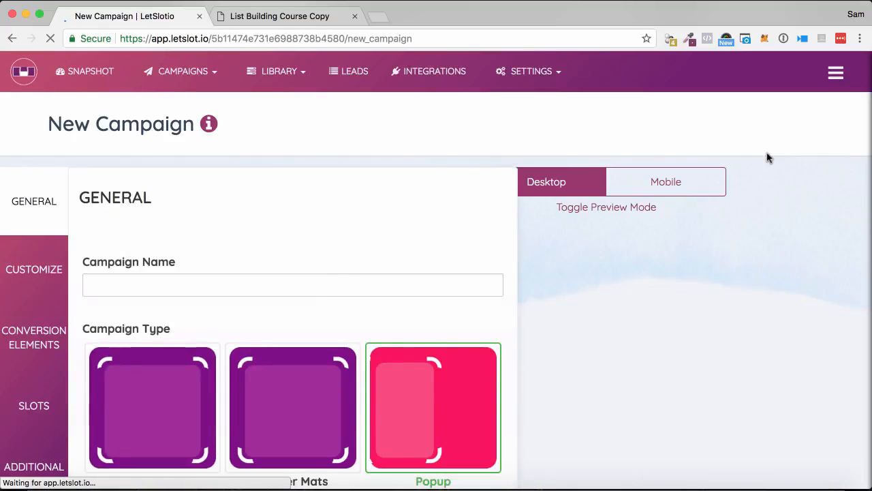
# Step: Name the campaign with the owner's first name plus "Demo", choose the Popup campaign type and continue to the customization settings
pyautogui.click(145, 280)
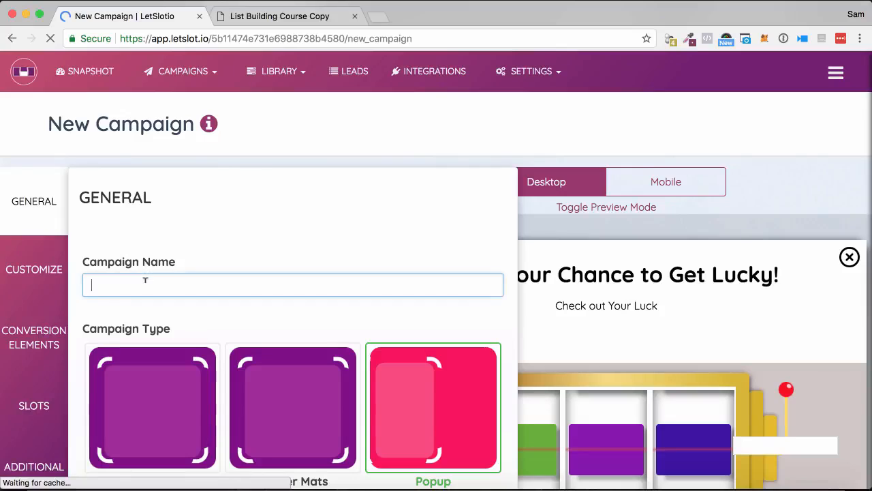
pyautogui.write('Sam Demo')
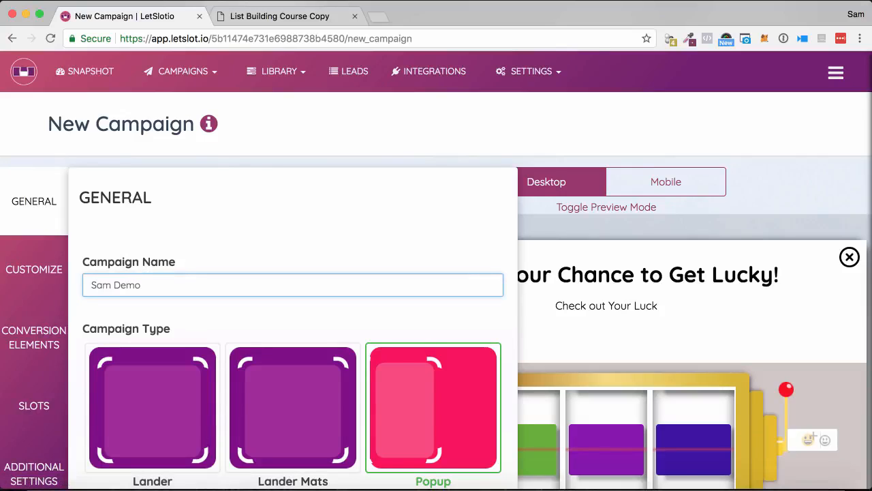
pyautogui.scroll(-5, 312, 263)
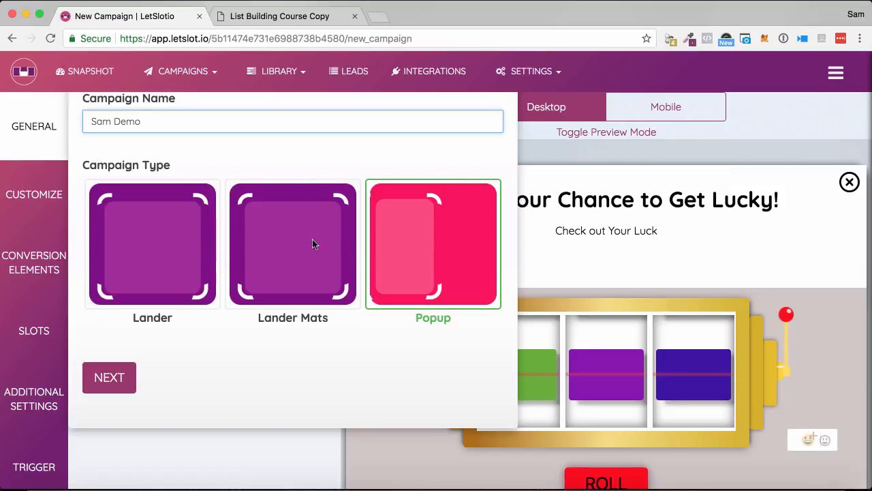
pyautogui.click(444, 269)
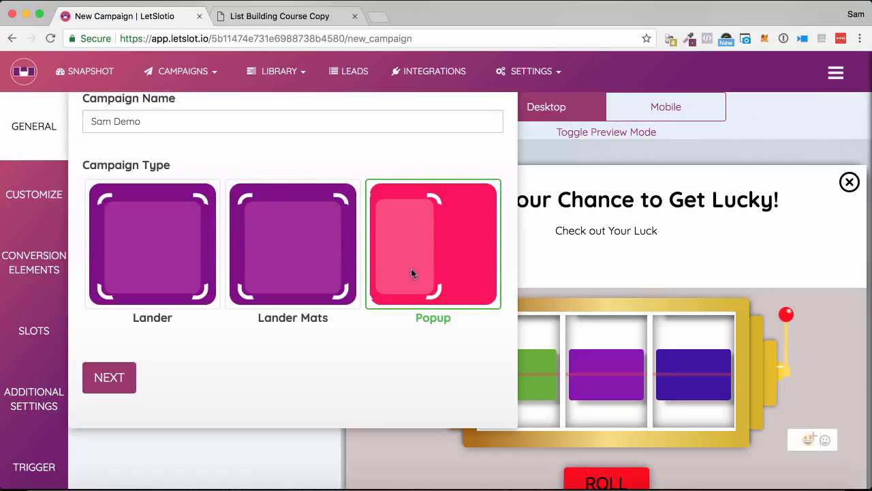
pyautogui.click(276, 259)
pyautogui.click(418, 246)
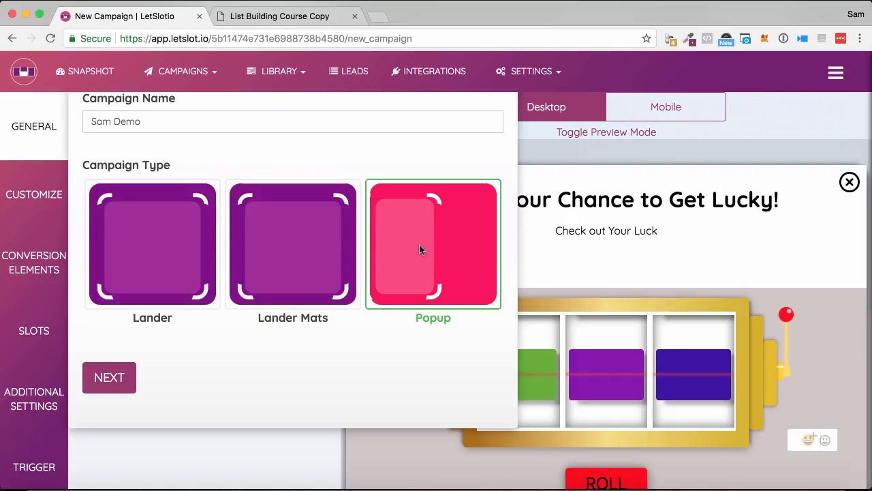
pyautogui.click(121, 384)
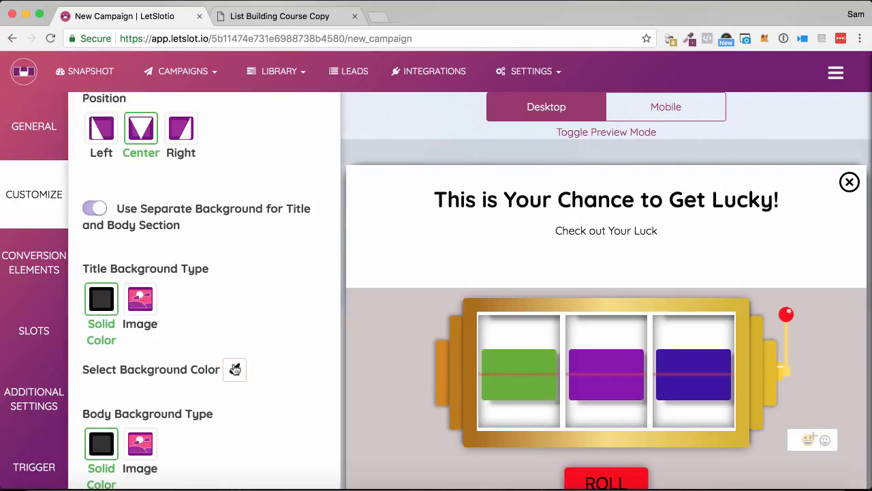
# Step: Set the popup's title background type to Image
pyautogui.scroll(1, 221, 181)
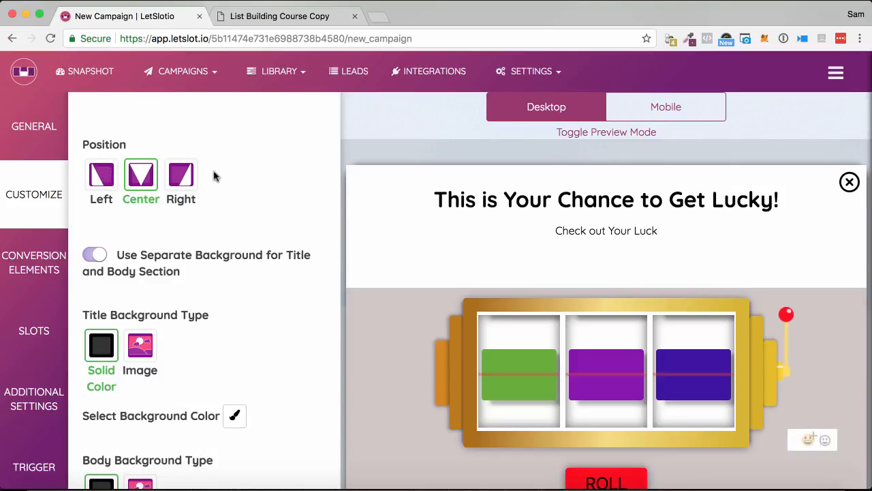
pyautogui.scroll(-3, 214, 177)
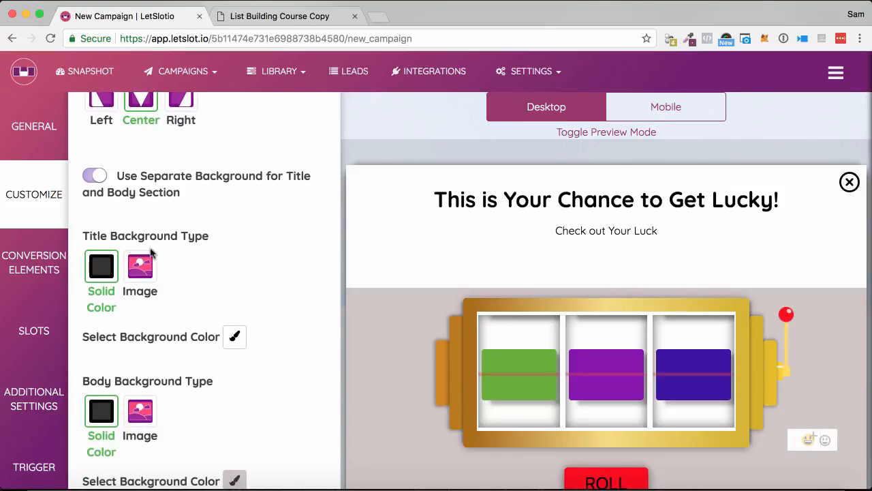
pyautogui.click(132, 270)
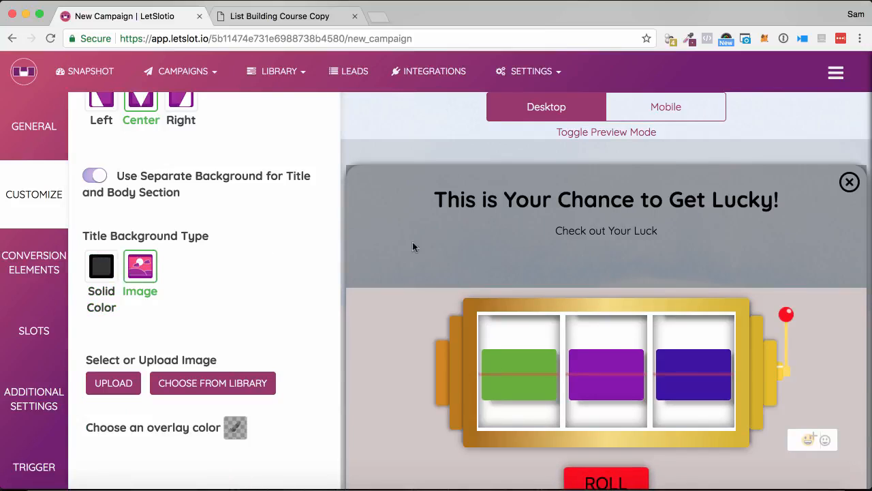
pyautogui.scroll(-2, 437, 225)
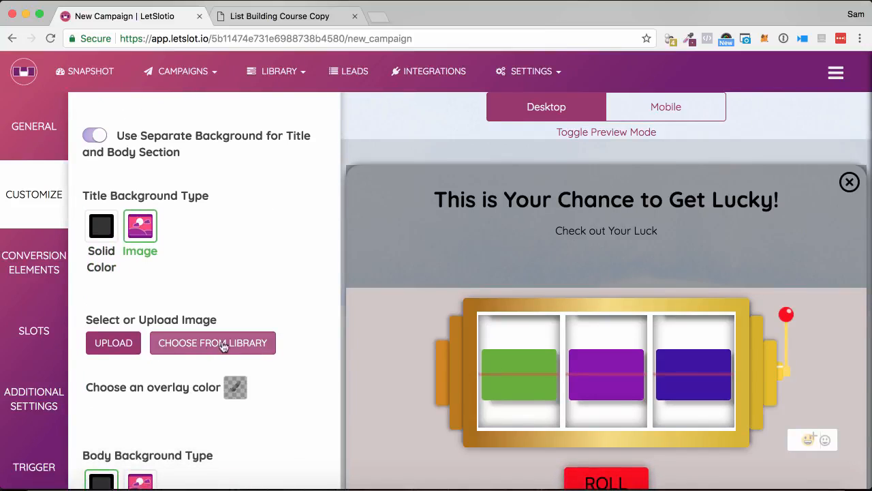
pyautogui.scroll(-2, 227, 346)
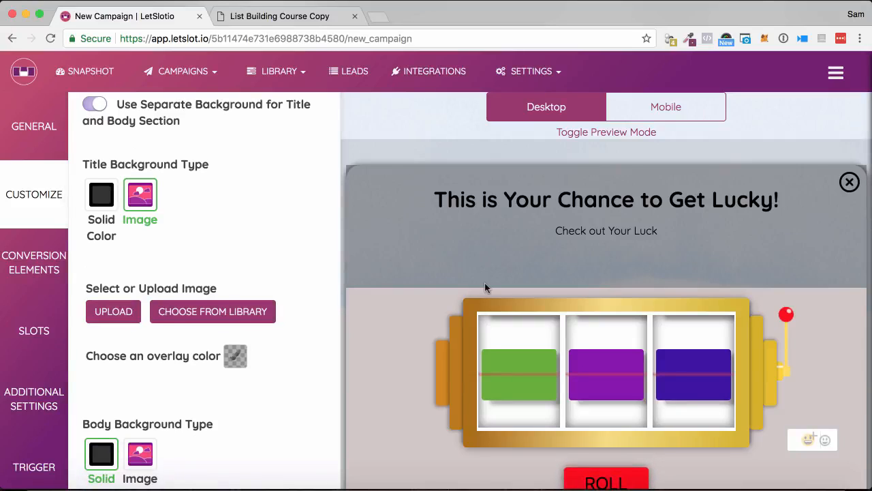
# Step: Set the popup's solid body background color to red, rgb(246, 0, 0)
pyautogui.scroll(-4, 485, 286)
pyautogui.scroll(-4, 211, 327)
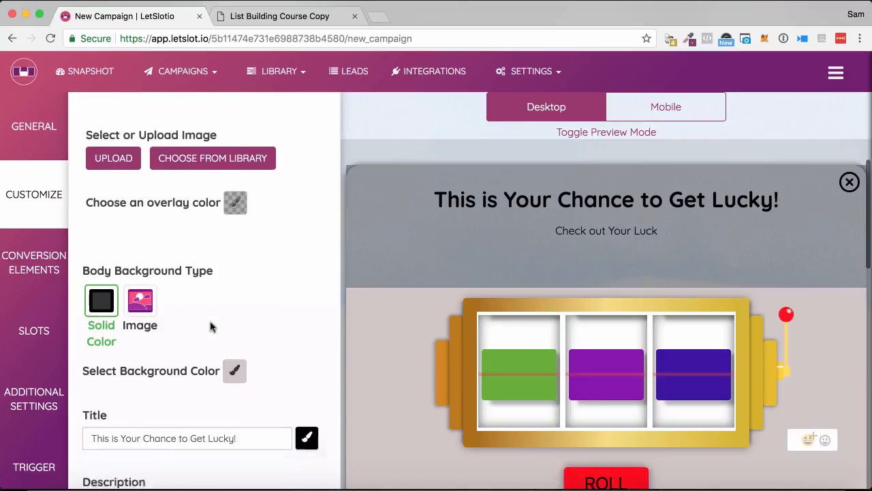
pyautogui.click(232, 283)
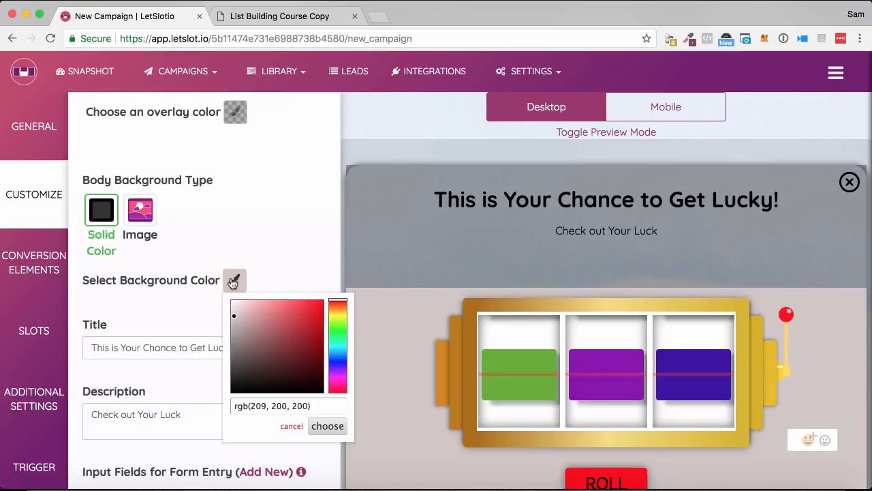
pyautogui.moveTo(290, 310); pyautogui.dragTo(325, 304)
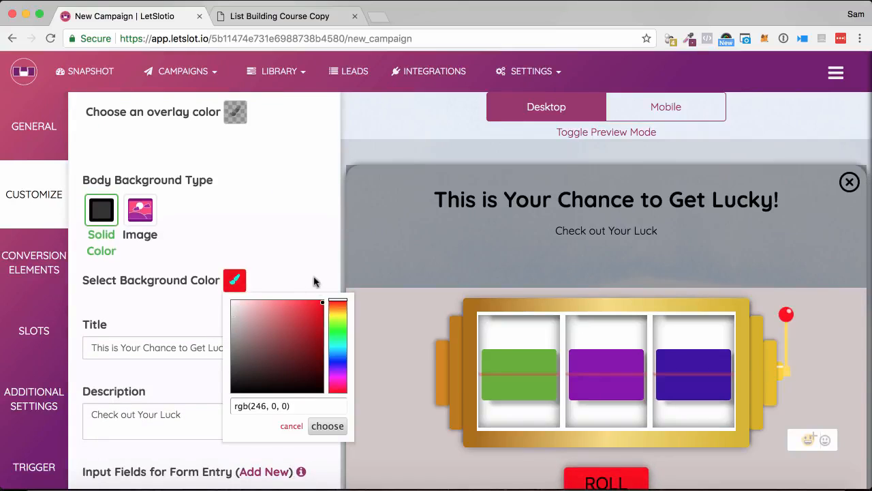
pyautogui.click(329, 425)
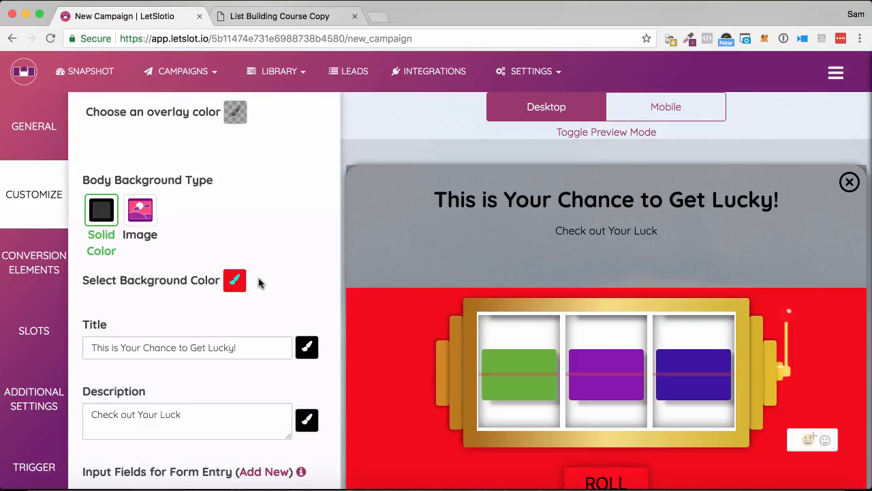
# Step: Replace the popup's title with "Spin to win !" and its description with "Try your luck now..."
pyautogui.scroll(-3, 259, 281)
pyautogui.click(225, 234)
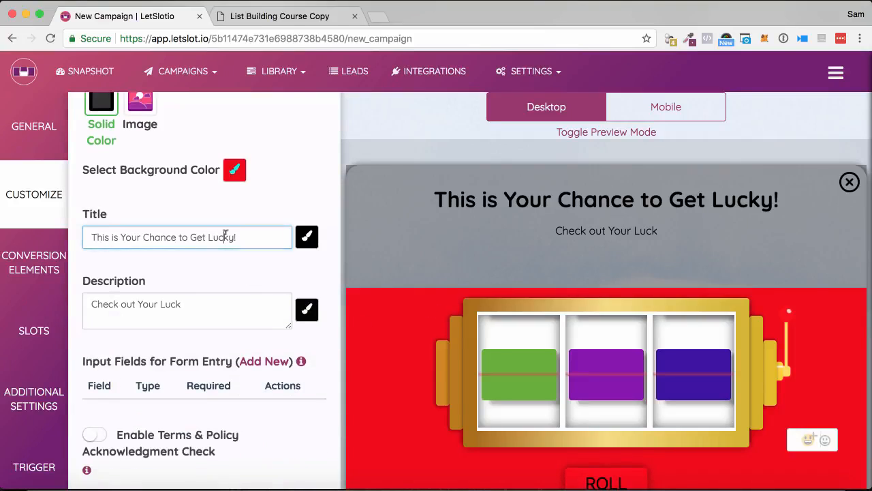
pyautogui.press('super+a')
pyautogui.write('Spl')
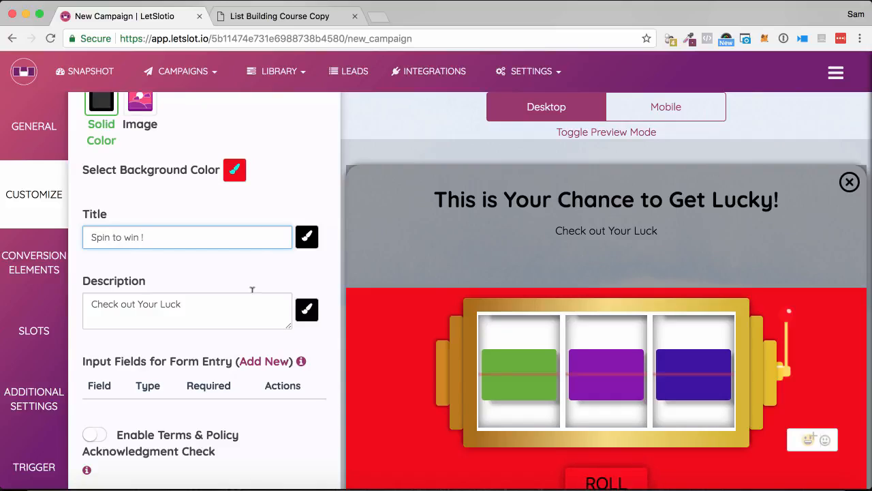
pyautogui.click(225, 302)
pyautogui.press('super+a')
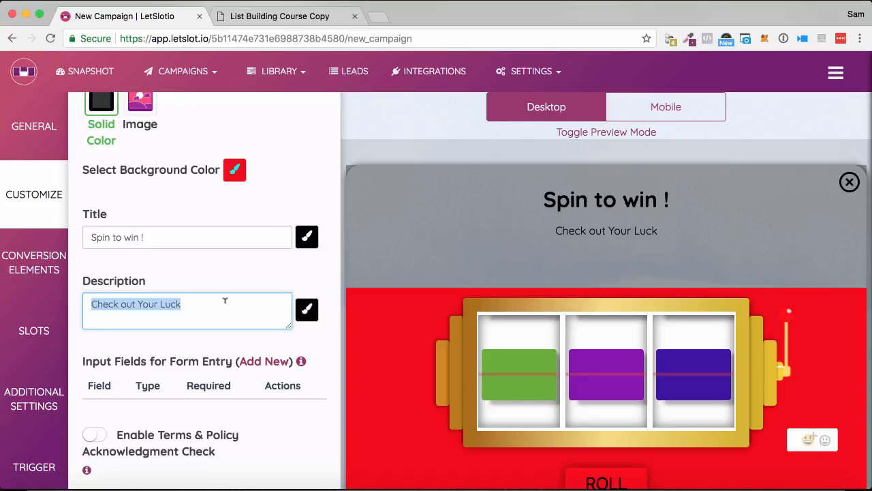
pyautogui.write('Try your luck now...')
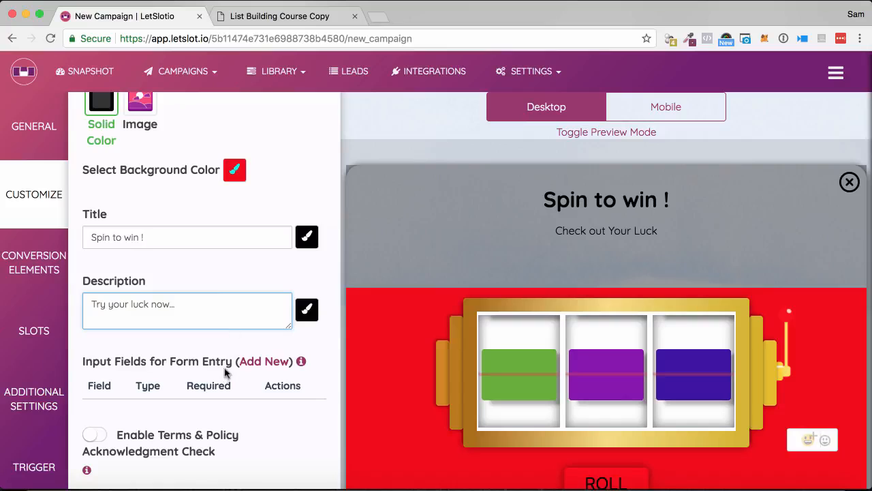
# Step: Enable the Terms & Policy acknowledgment check for the popup's entry form
pyautogui.scroll(-5, 225, 371)
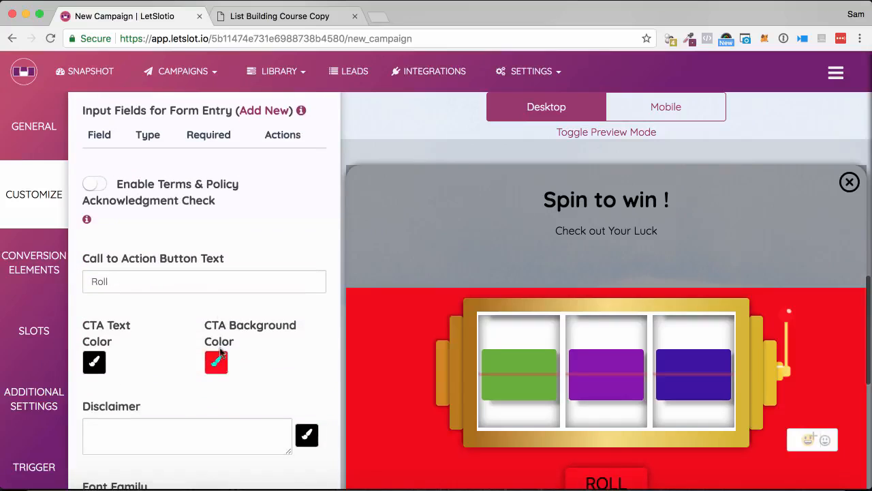
pyautogui.click(229, 188)
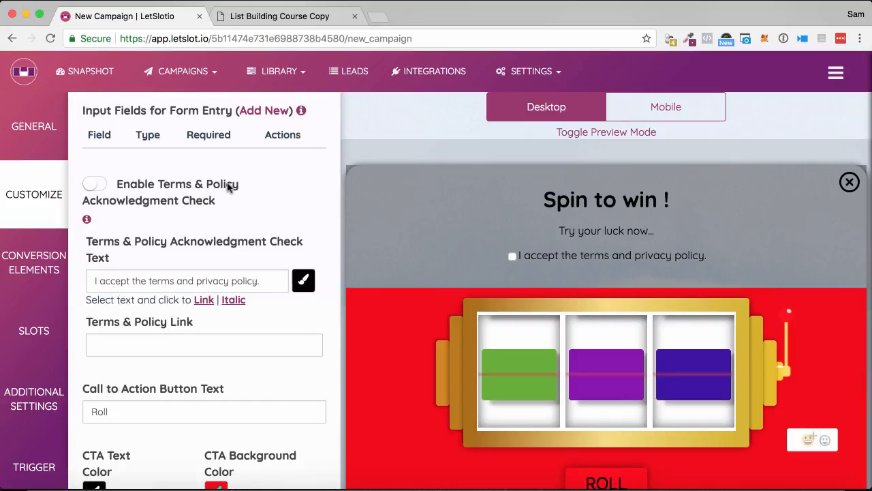
pyautogui.scroll(-1, 229, 188)
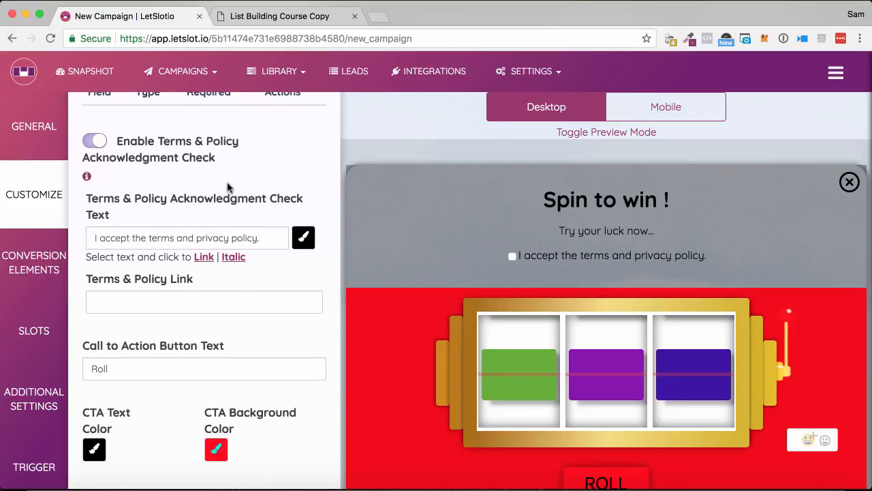
# Step: Set the popup's call to action button text to "Spin to win"
pyautogui.scroll(-1, 229, 188)
pyautogui.click(246, 210)
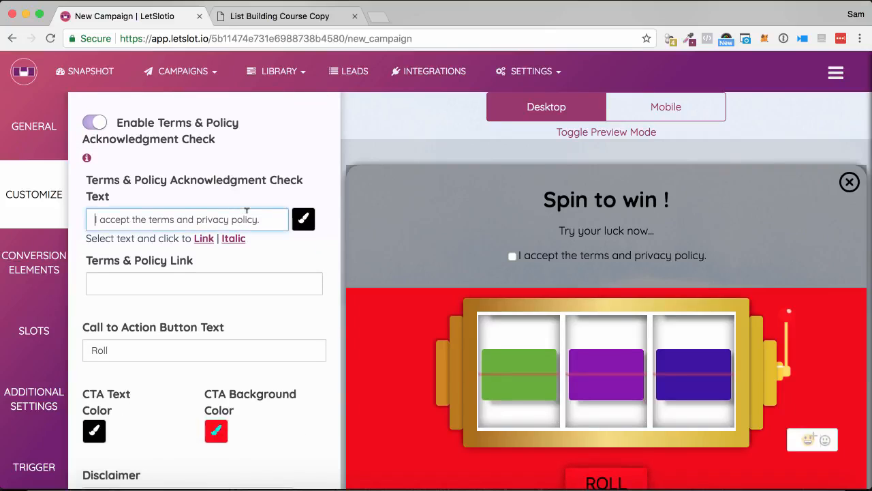
pyautogui.click(200, 278)
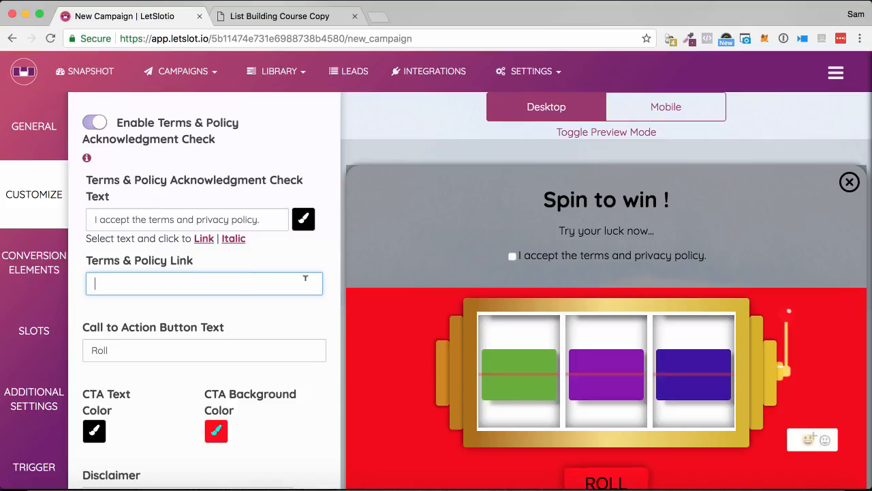
pyautogui.scroll(-4, 304, 276)
pyautogui.click(235, 274)
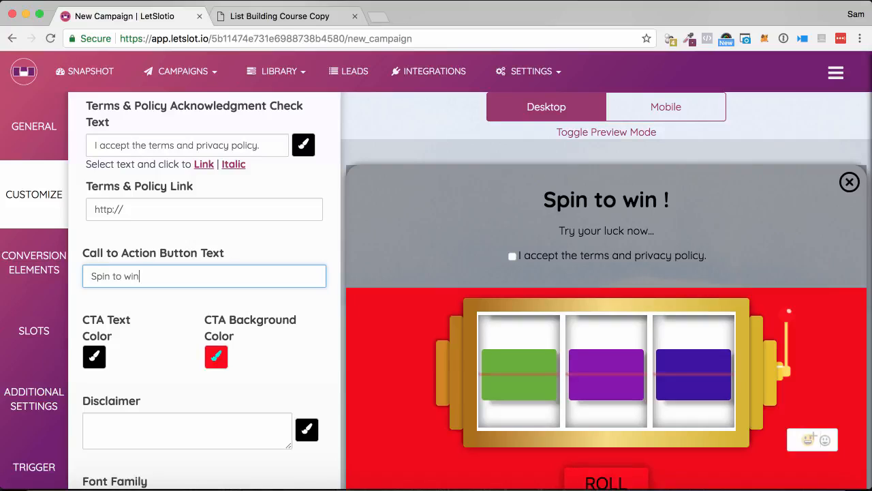
# Step: Change the call to action button's text color to a light yellow-green
pyautogui.scroll(-5, 106, 308)
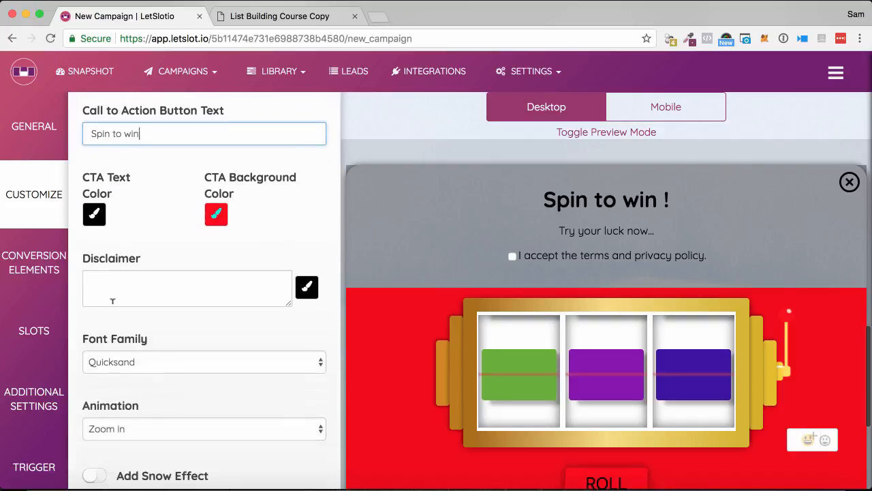
pyautogui.click(95, 215)
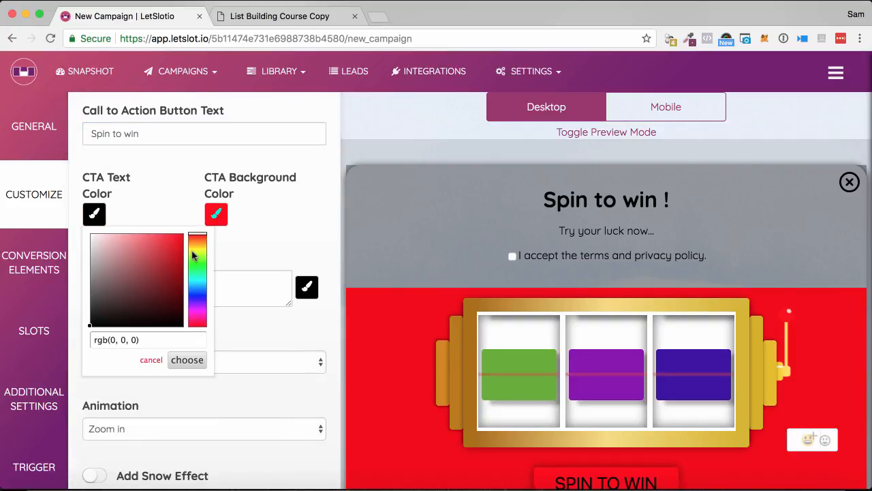
pyautogui.click(192, 252)
pyautogui.click(163, 240)
pyautogui.click(189, 200)
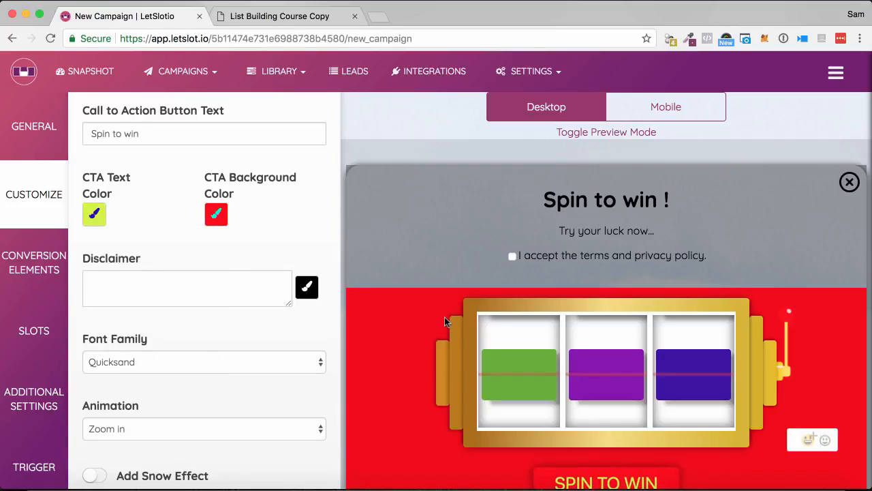
# Step: Try out the popup's snow effect and spinning sound options, leaving both switched off
pyautogui.scroll(-3, 263, 247)
pyautogui.scroll(-3, 247, 247)
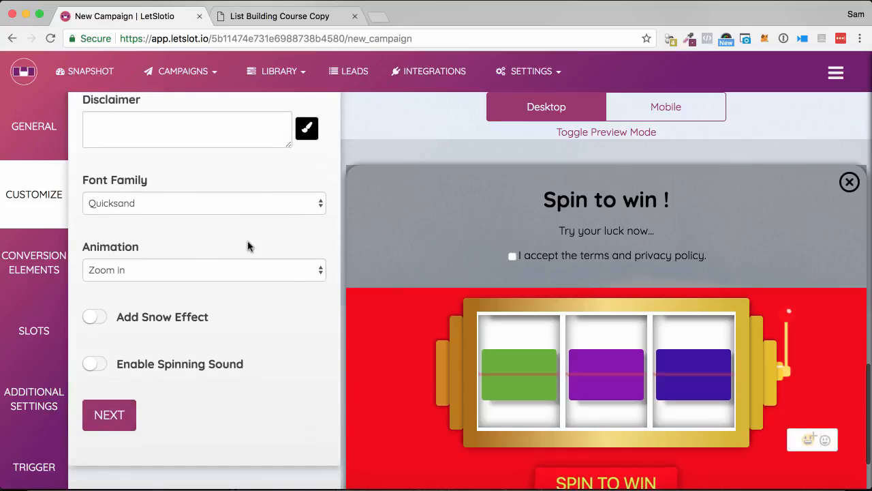
pyautogui.scroll(-2, 231, 259)
pyautogui.scroll(-2, 228, 265)
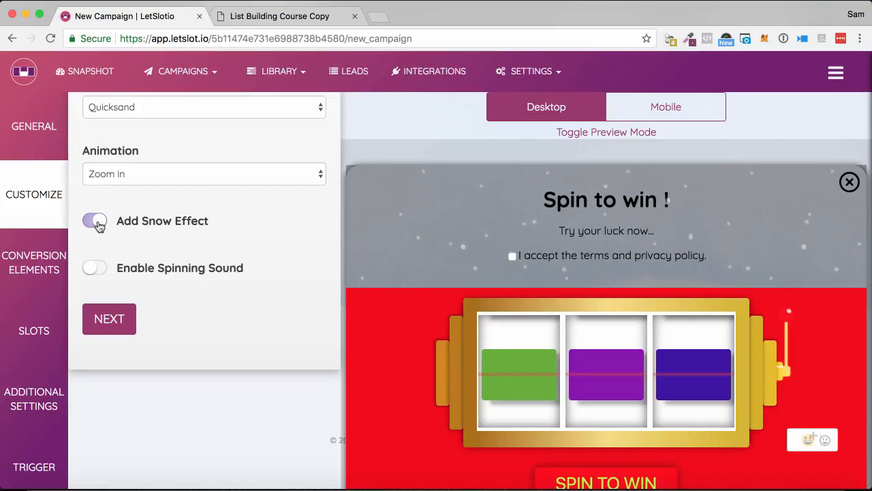
pyautogui.click(95, 222)
pyautogui.click(92, 269)
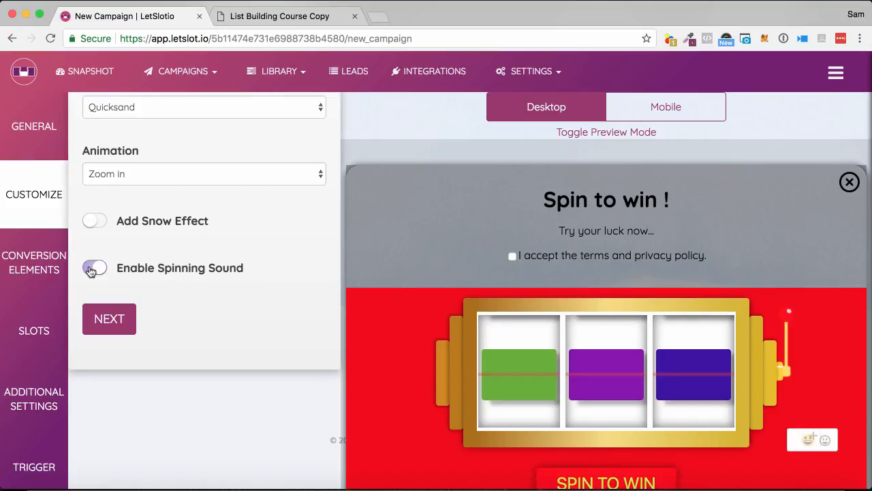
pyautogui.click(94, 269)
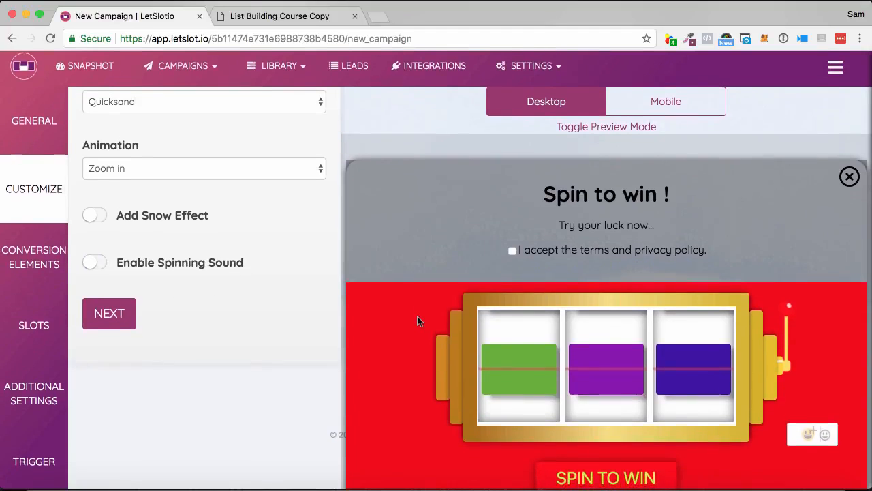
# Step: Add a Countdown Timer conversion element with the text "Hurry offer expires in..." and a duration of 30 minutes
pyautogui.click(136, 319)
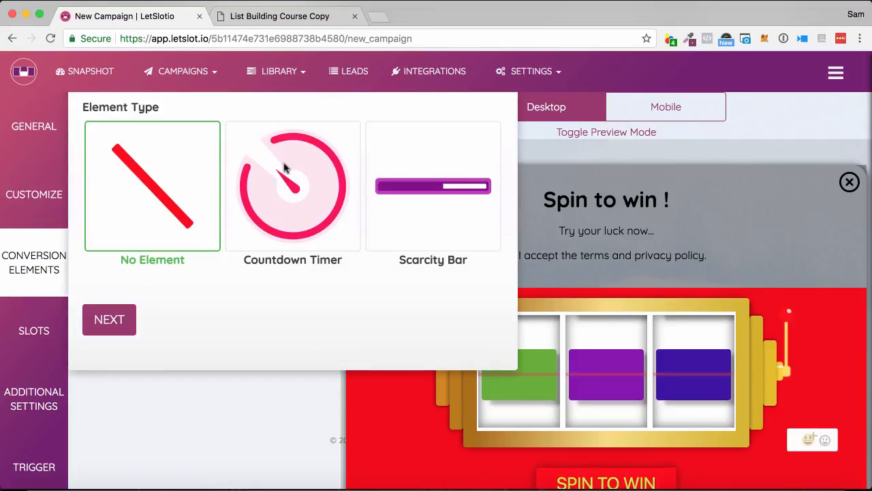
pyautogui.click(259, 194)
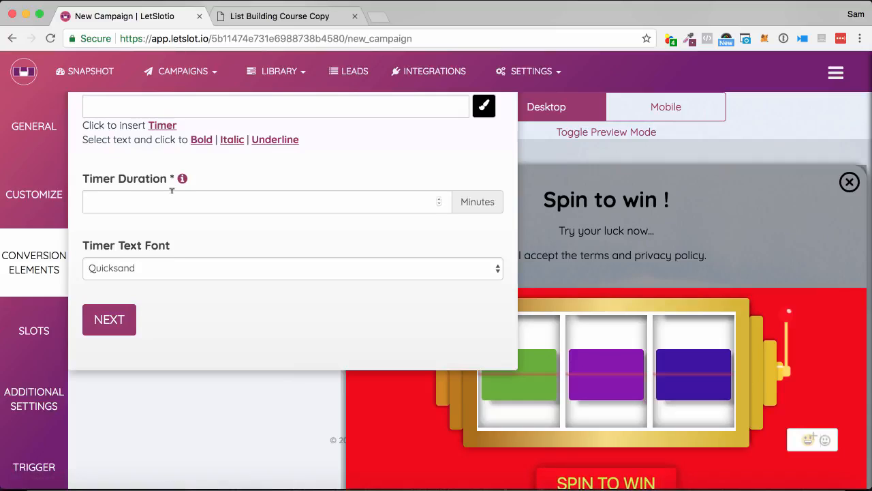
pyautogui.scroll(5, 172, 190)
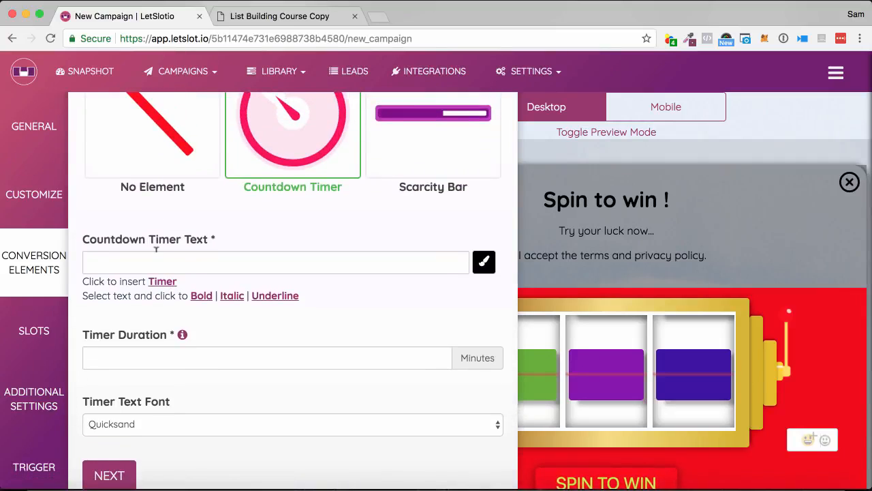
pyautogui.click(156, 252)
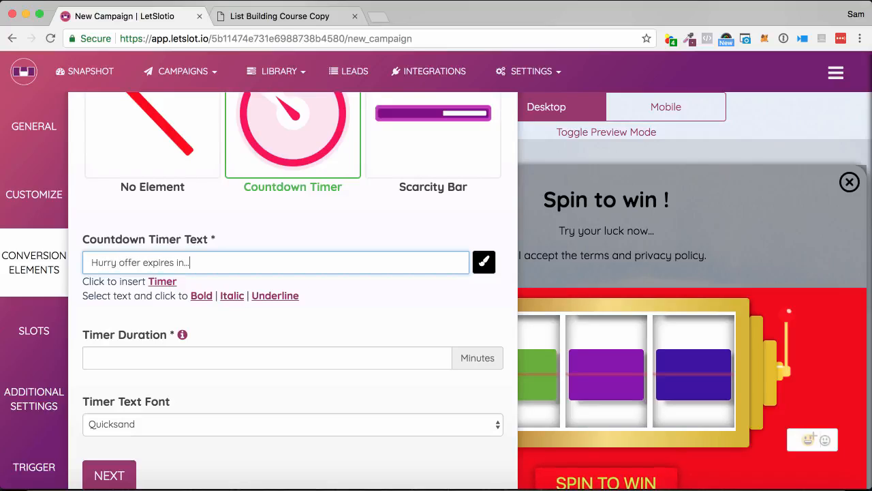
pyautogui.click(192, 357)
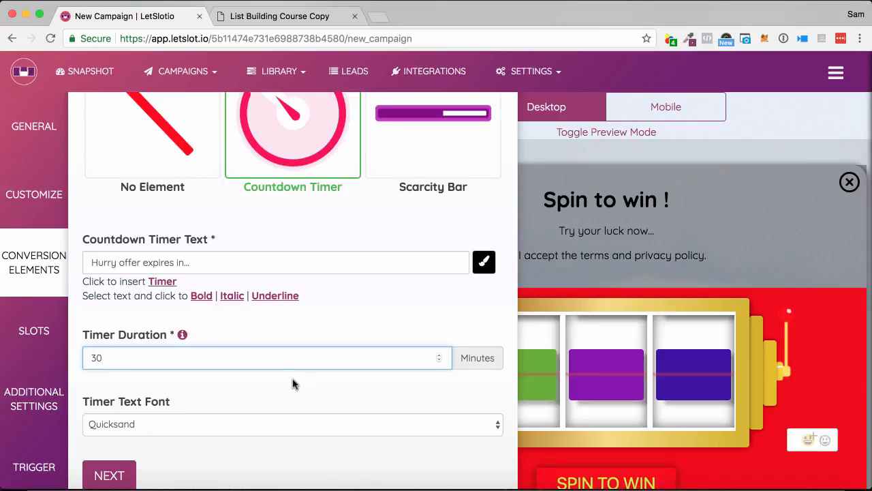
pyautogui.click(245, 418)
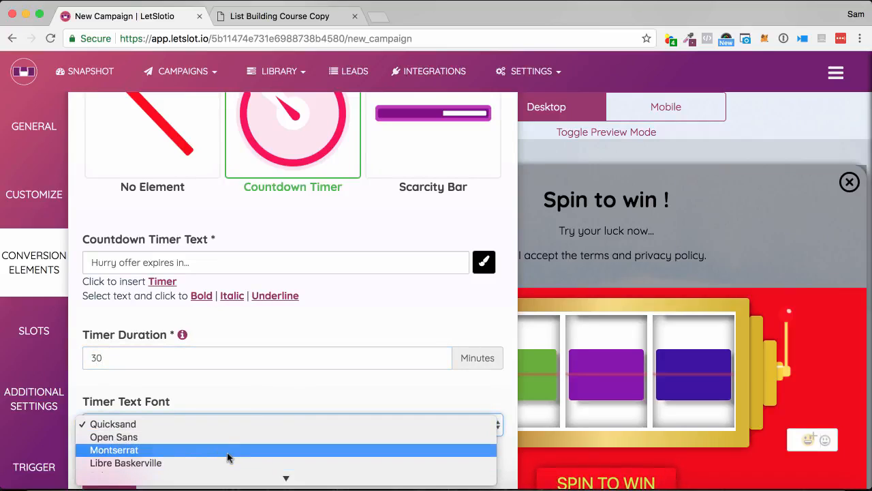
pyautogui.click(235, 386)
# Step: Proceed to the slots setup and define slot 1 as a Coupon labeled "$10 Off" with value $10 and 50% probability
pyautogui.click(116, 473)
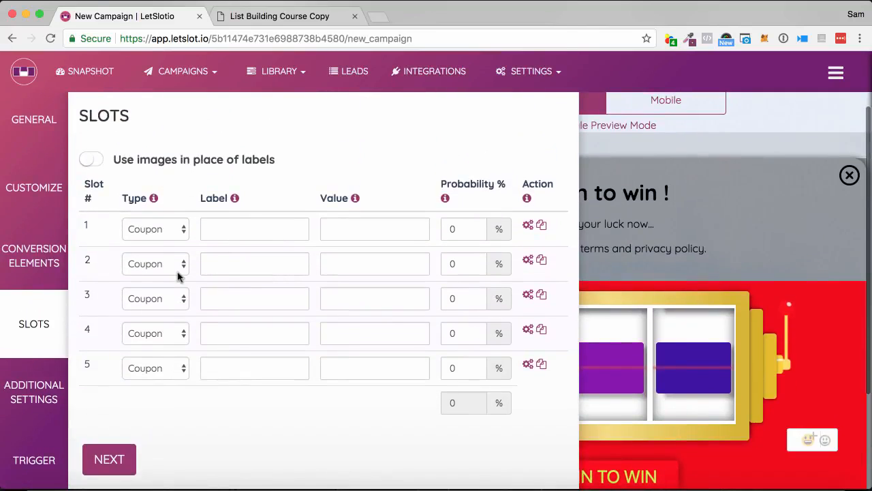
pyautogui.click(155, 229)
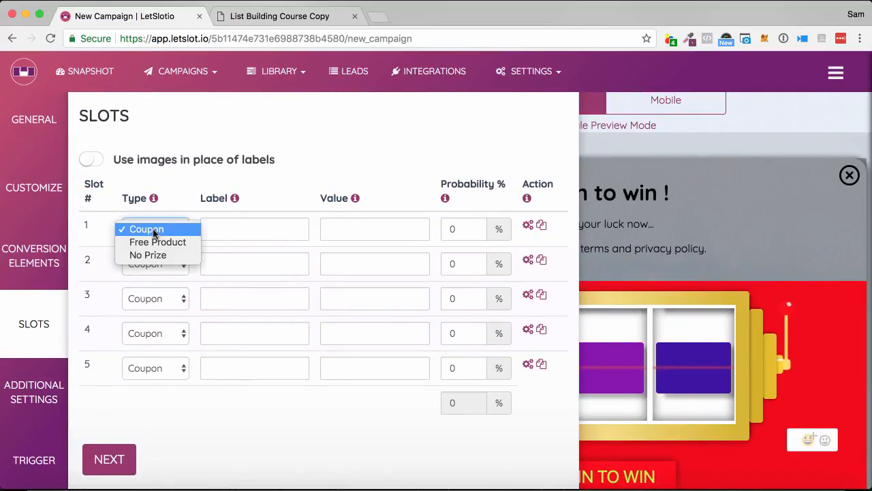
pyautogui.click(155, 231)
pyautogui.click(226, 224)
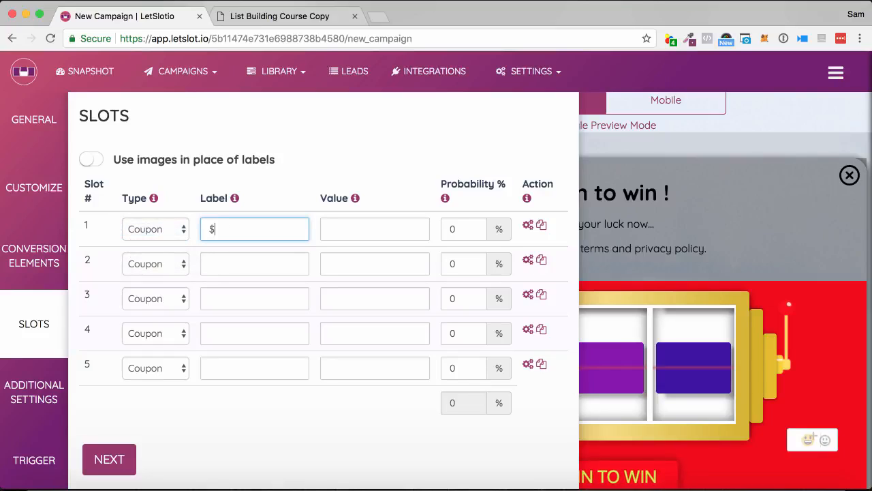
pyautogui.press('Tab')
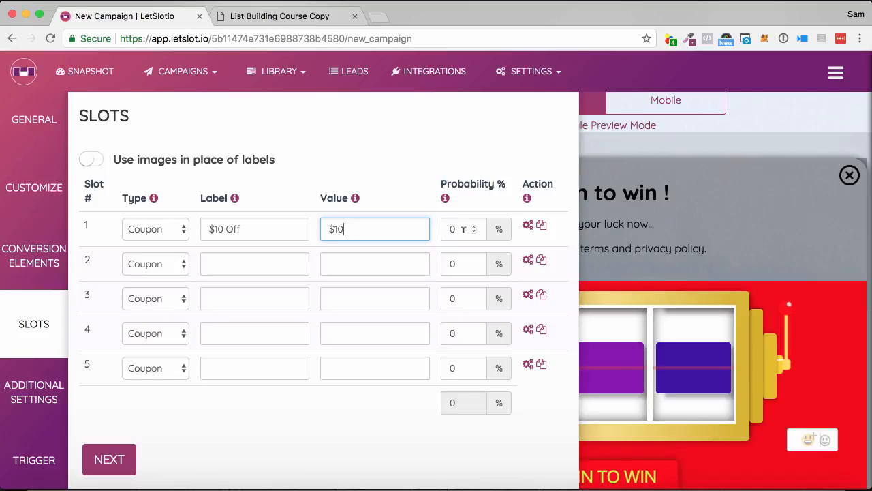
pyautogui.press('Tab')
pyautogui.write('50')
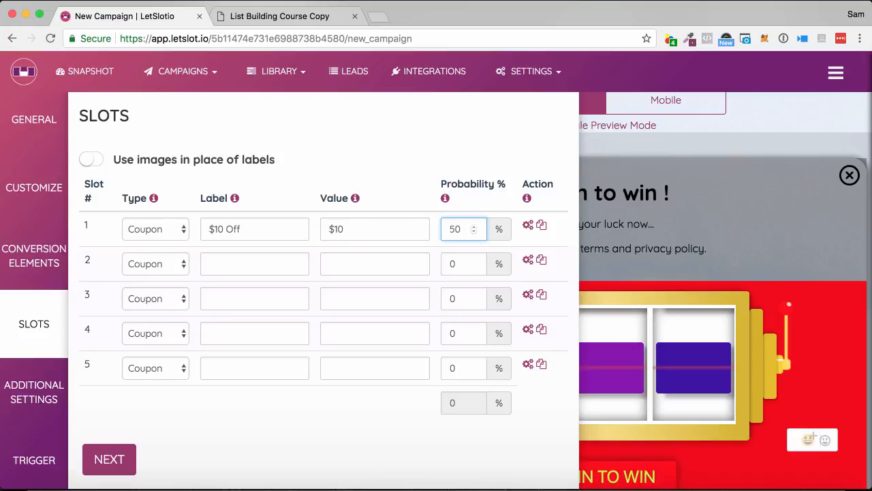
# Step: Define slot 2 as a Free Product labeled "Free Report" with 20% probability
pyautogui.click(182, 263)
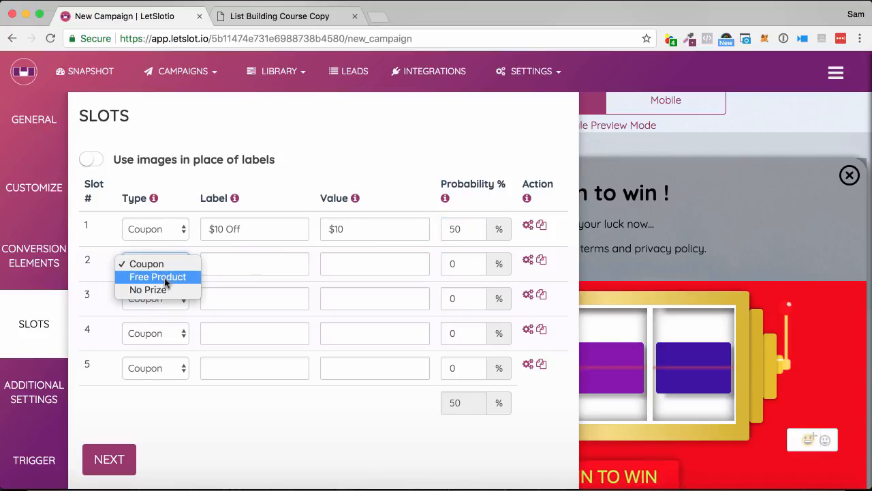
pyautogui.click(165, 277)
pyautogui.click(218, 262)
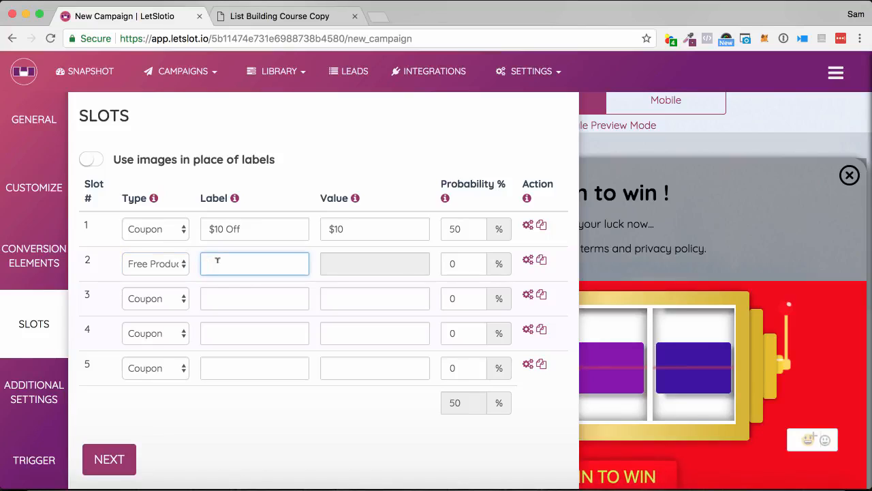
pyautogui.write('Free Report')
pyautogui.click(454, 261)
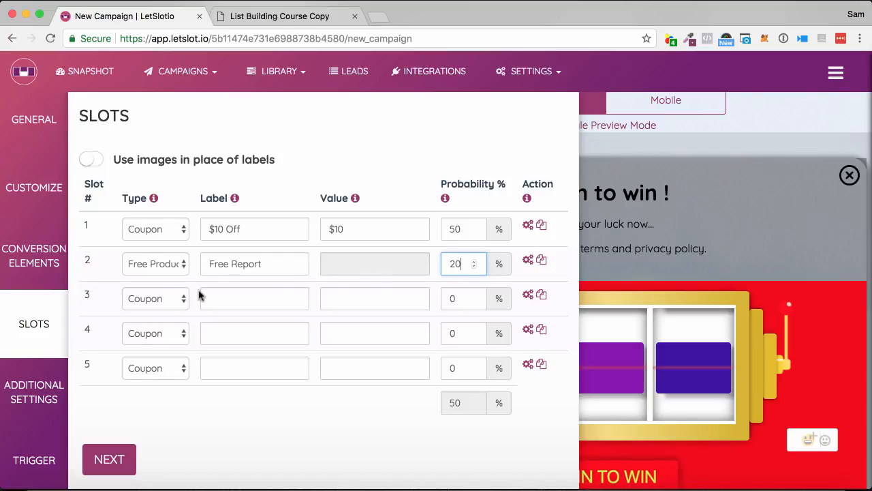
# Step: Set slot 3 to No Prize and define slot 4 as a Free Product labeled "Demo Account" with 20% probability
pyautogui.click(170, 304)
pyautogui.click(167, 325)
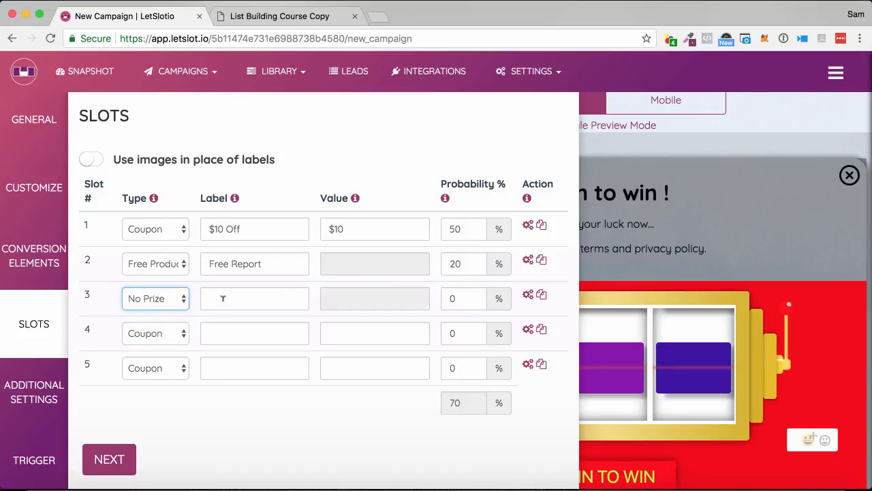
pyautogui.click(184, 336)
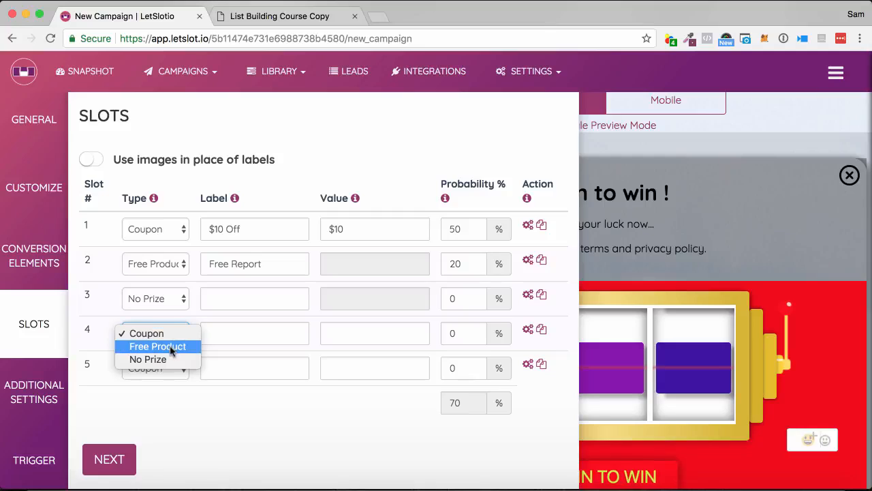
pyautogui.click(167, 346)
pyautogui.click(241, 333)
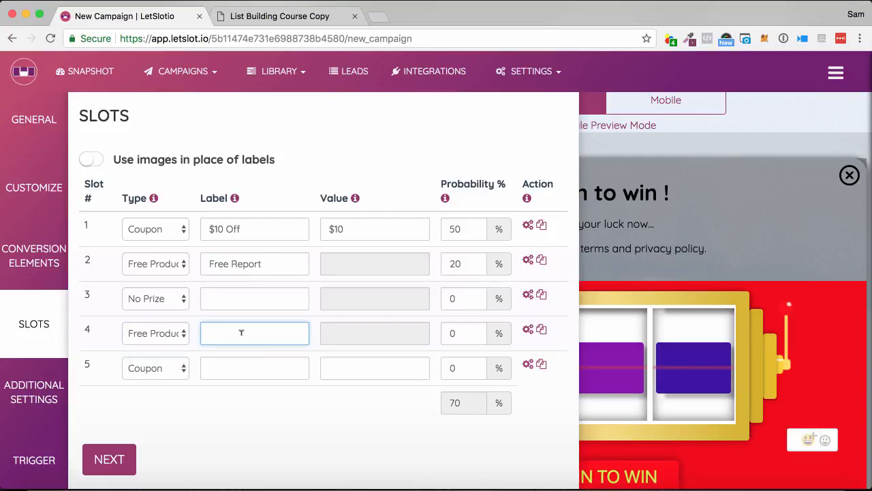
pyautogui.write('Demo Account')
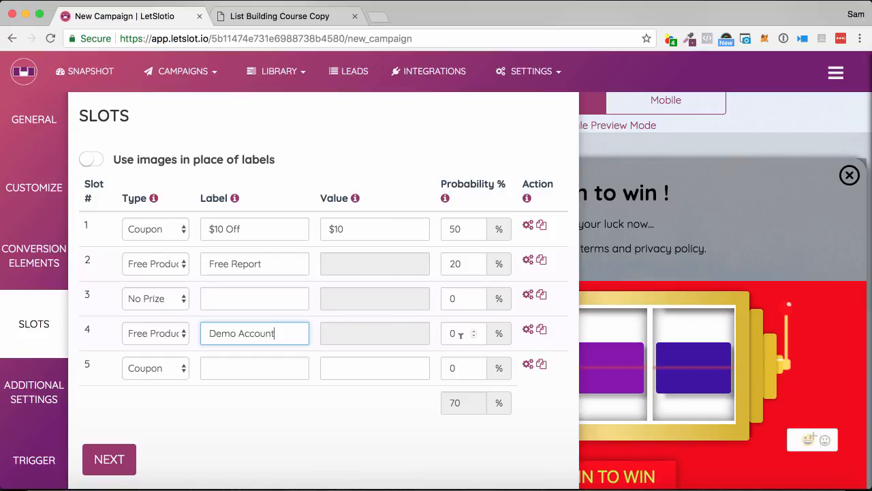
pyautogui.click(444, 333)
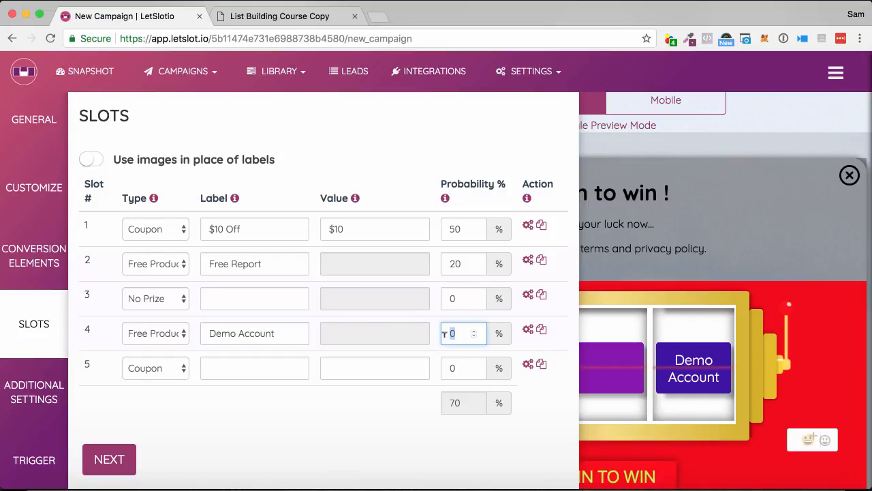
pyautogui.write('20')
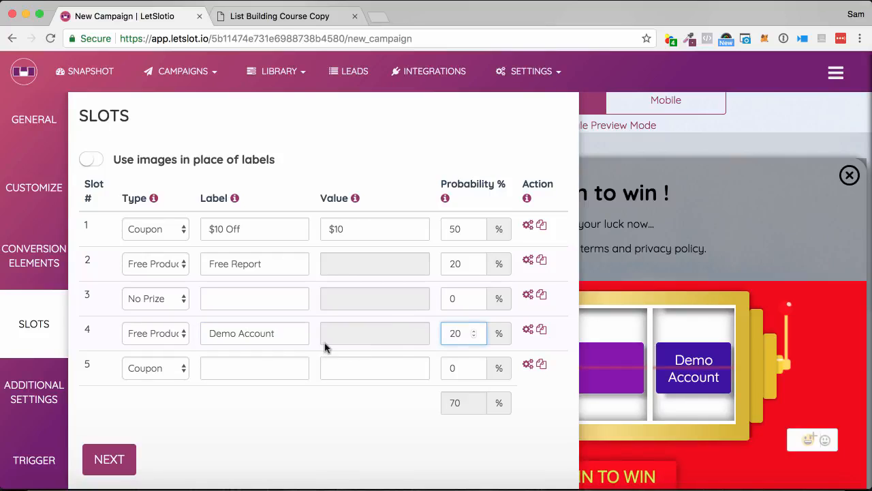
# Step: Define slot 5 as a Coupon labeled "$5 Off" with value $5 and 10% probability
pyautogui.click(170, 368)
pyautogui.click(146, 368)
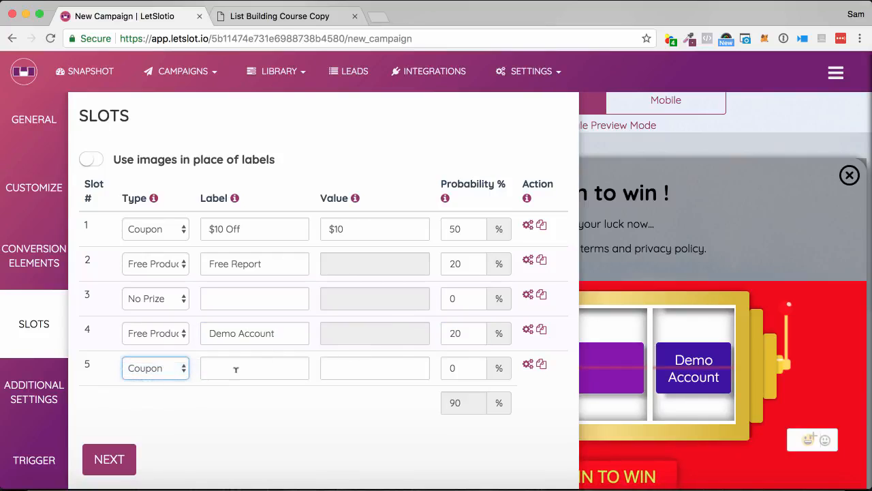
pyautogui.click(236, 368)
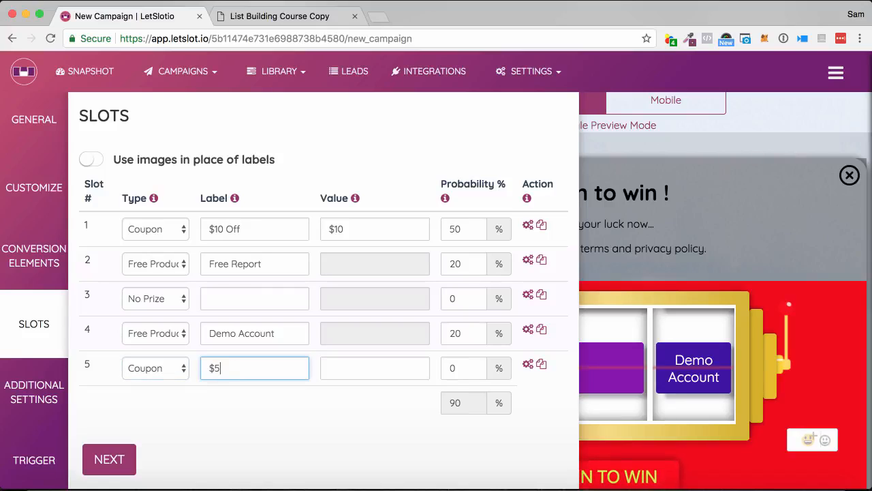
pyautogui.press('Tab')
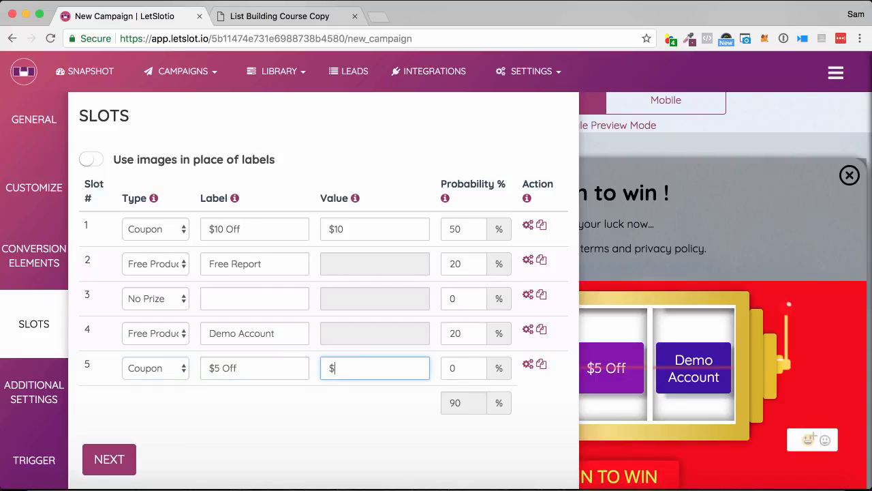
pyautogui.click(274, 416)
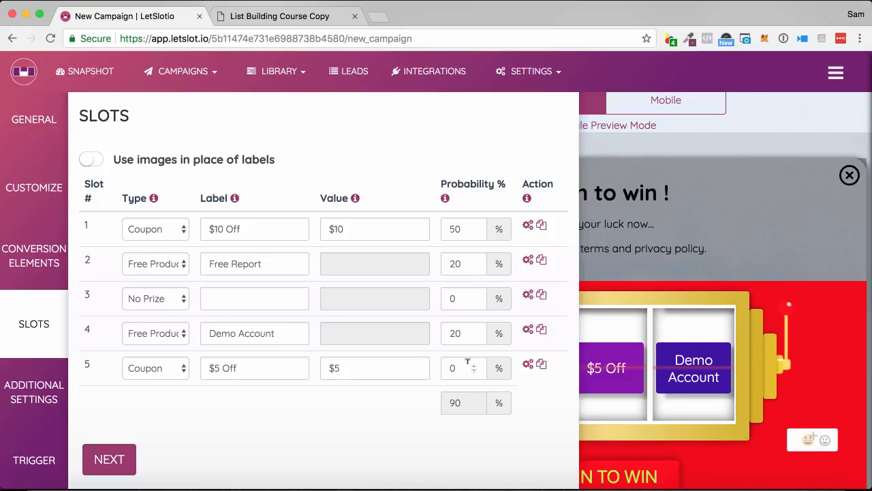
pyautogui.moveTo(465, 366); pyautogui.dragTo(399, 364)
pyautogui.write('10')
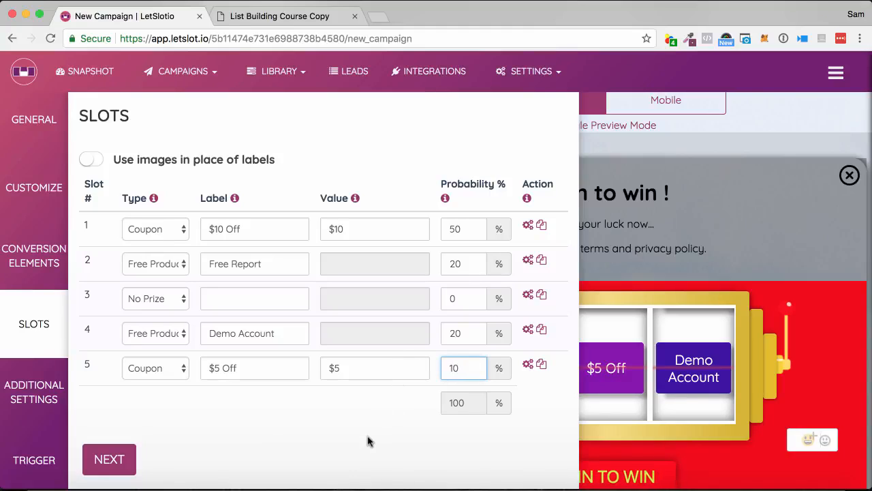
# Step: Set the win probability of slot 5 and of the No Prize slot 3 to 5% each
pyautogui.click(370, 440)
pyautogui.moveTo(465, 366); pyautogui.dragTo(425, 367)
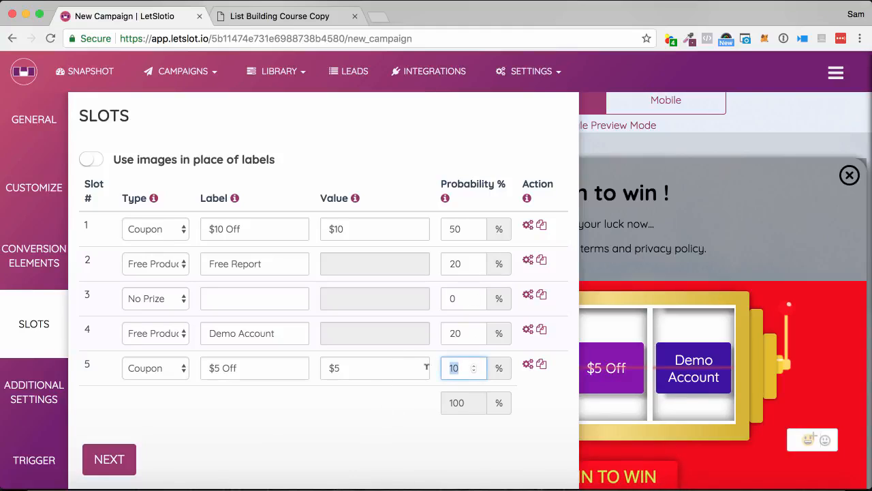
pyautogui.write('5')
pyautogui.moveTo(463, 294); pyautogui.dragTo(445, 296)
pyautogui.write('5')
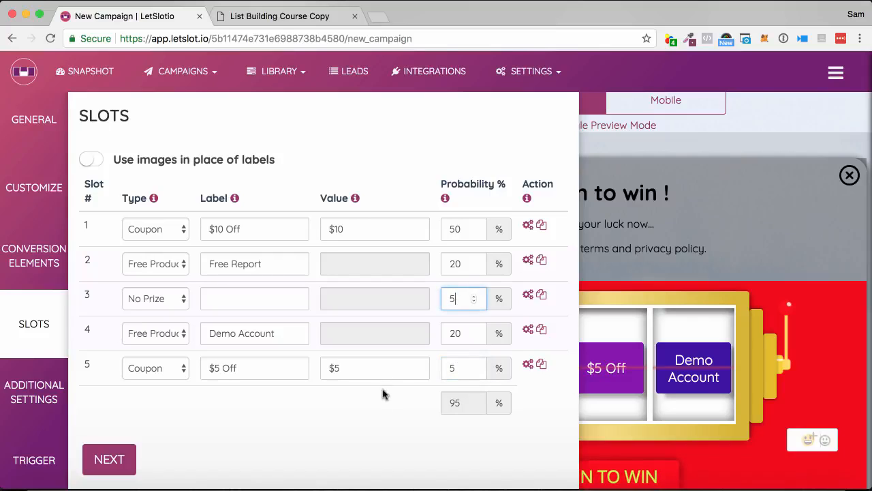
pyautogui.click(371, 411)
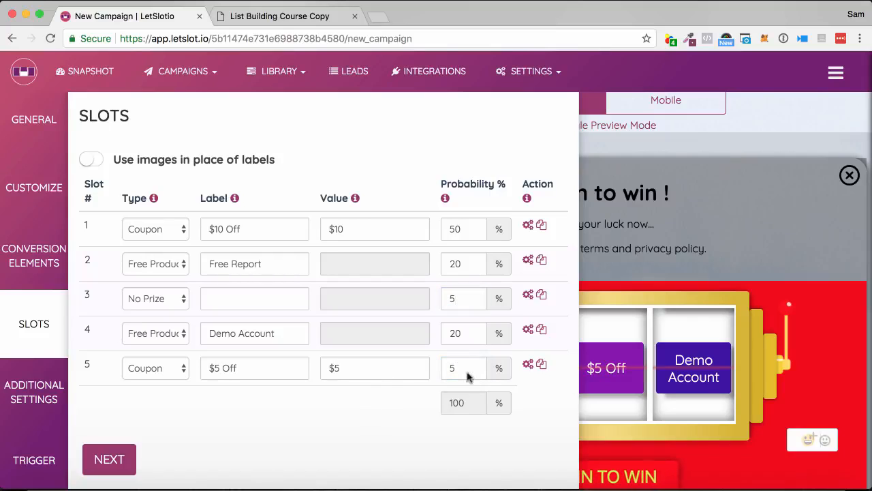
# Step: Give slot 5's win data the title "$5 Off Coupon", guiding text "Use Coupon "5 off" for $5 off" and CTA button text "Claim Here"
pyautogui.click(528, 366)
pyautogui.click(306, 172)
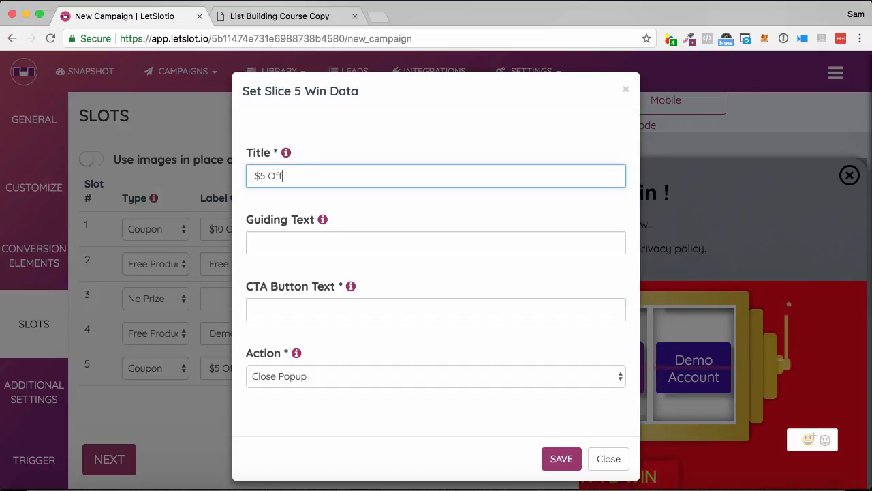
pyautogui.write('$5 Off Coupon')
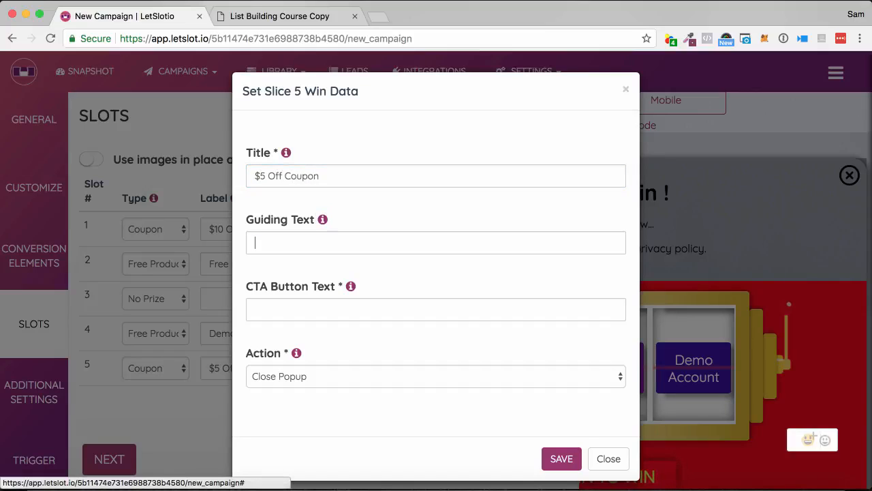
pyautogui.click(255, 242)
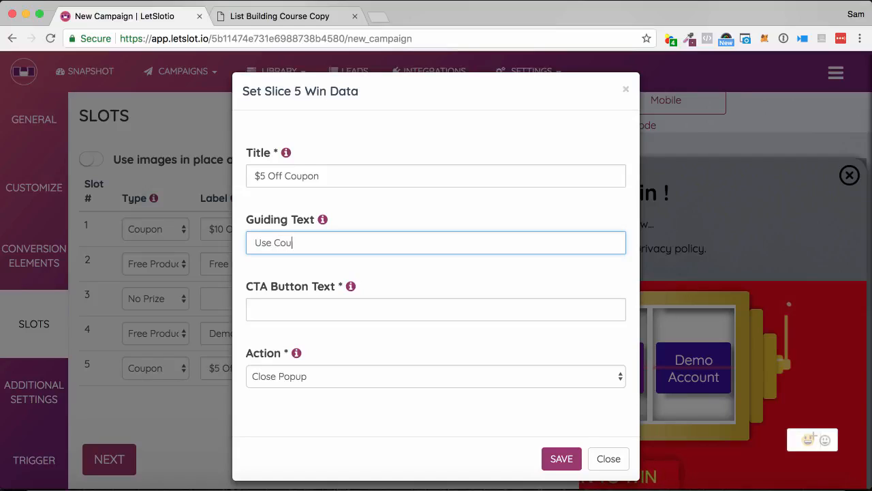
pyautogui.write('Use Coupon "5 off" for $5 off')
pyautogui.click(300, 312)
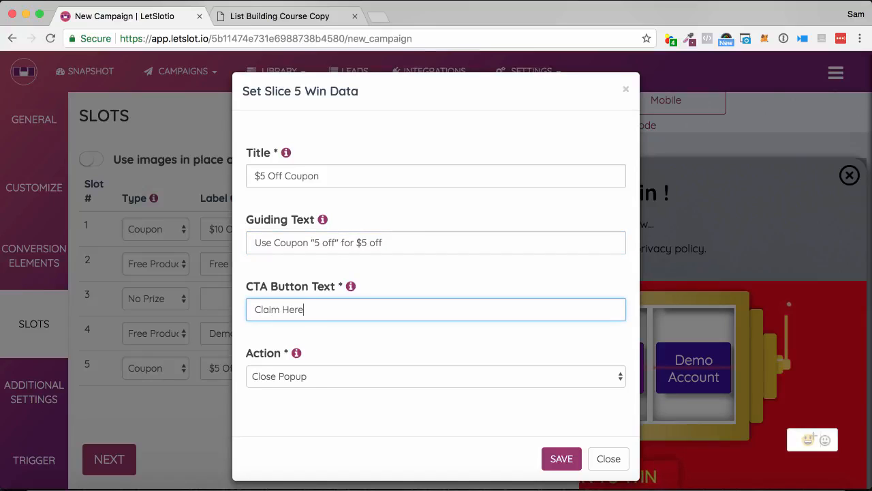
pyautogui.click(306, 382)
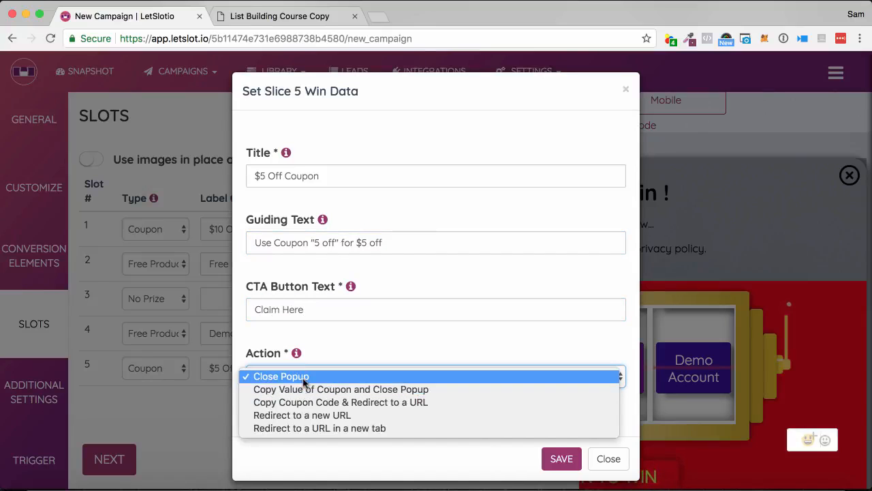
pyautogui.click(323, 421)
pyautogui.click(320, 414)
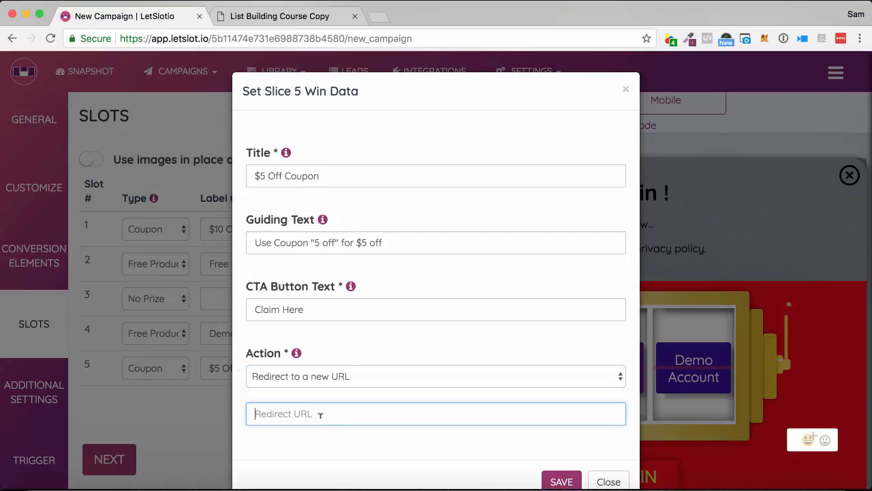
pyautogui.scroll(-1, 375, 419)
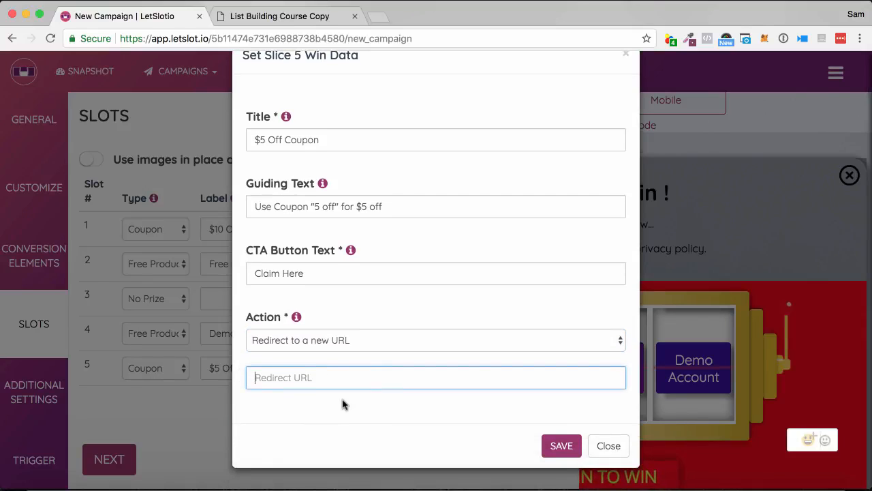
pyautogui.write('www.google.com')
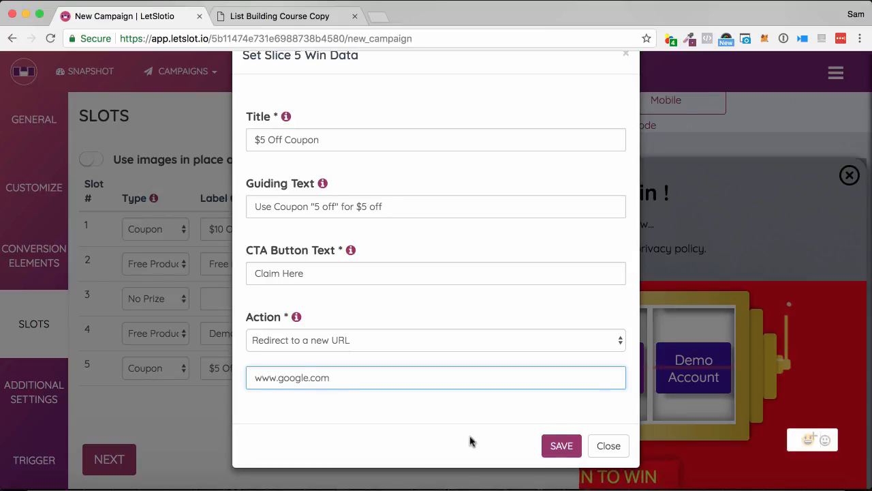
pyautogui.click(551, 446)
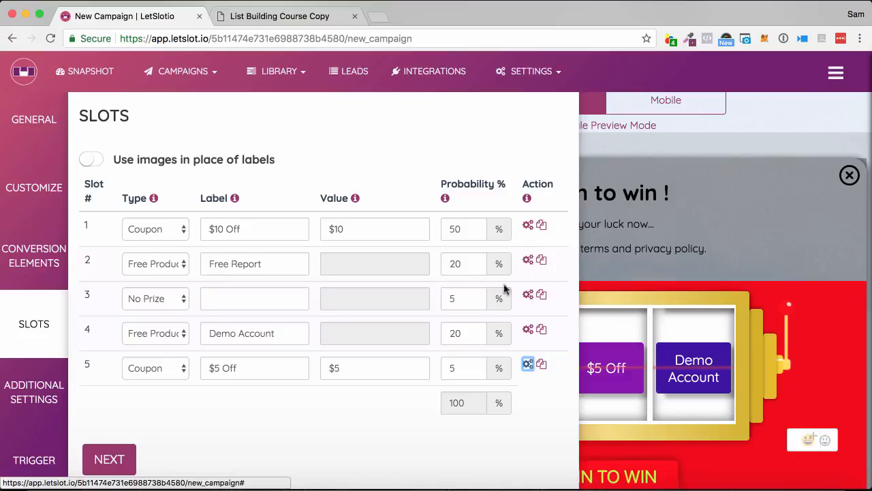
# Step: Proceed to the additional settings and review the intermediate titles and the enticing follow-up and reminder widget options
pyautogui.scroll(-2, 527, 344)
pyautogui.scroll(-2, 526, 334)
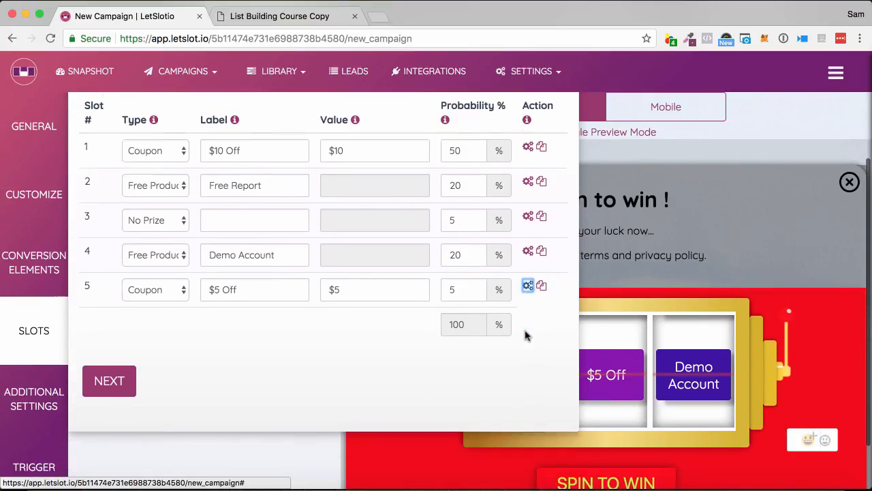
pyautogui.click(113, 379)
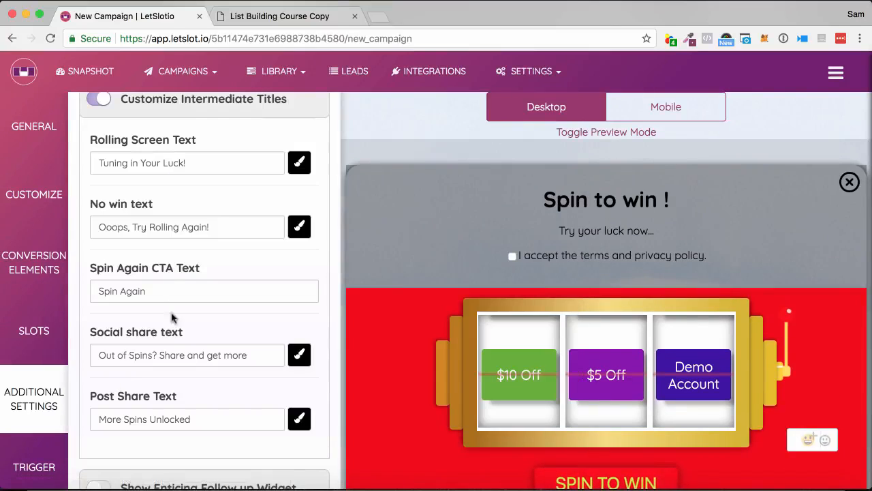
pyautogui.scroll(2, 171, 316)
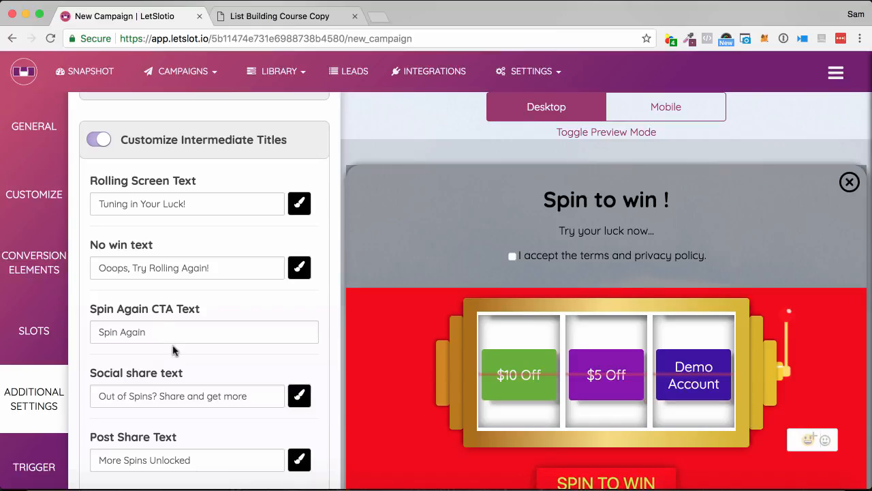
pyautogui.scroll(-5, 172, 350)
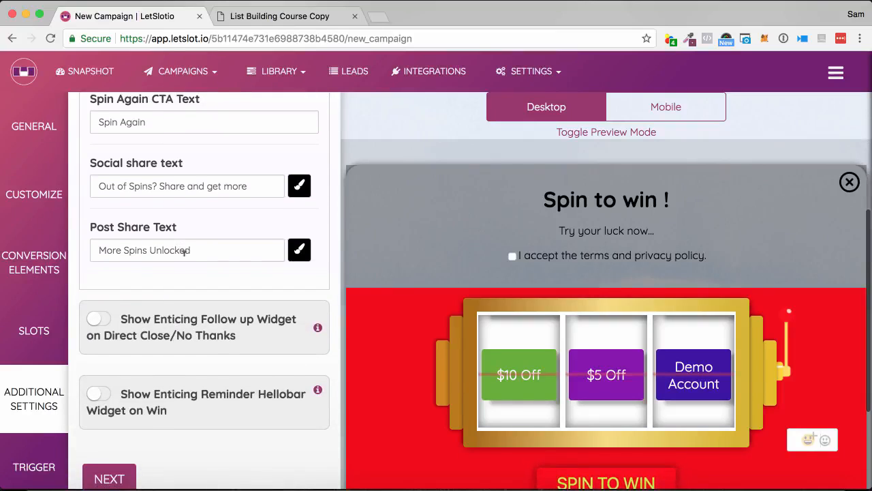
pyautogui.scroll(-2, 184, 255)
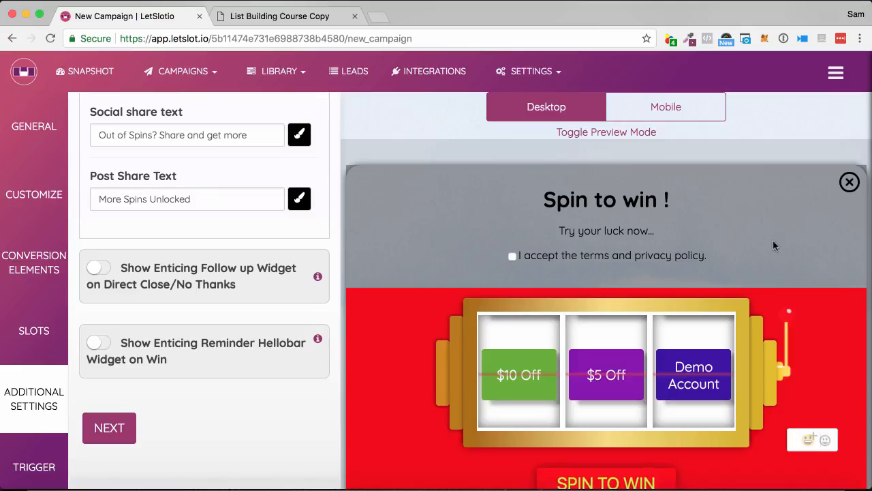
pyautogui.scroll(-3, 157, 423)
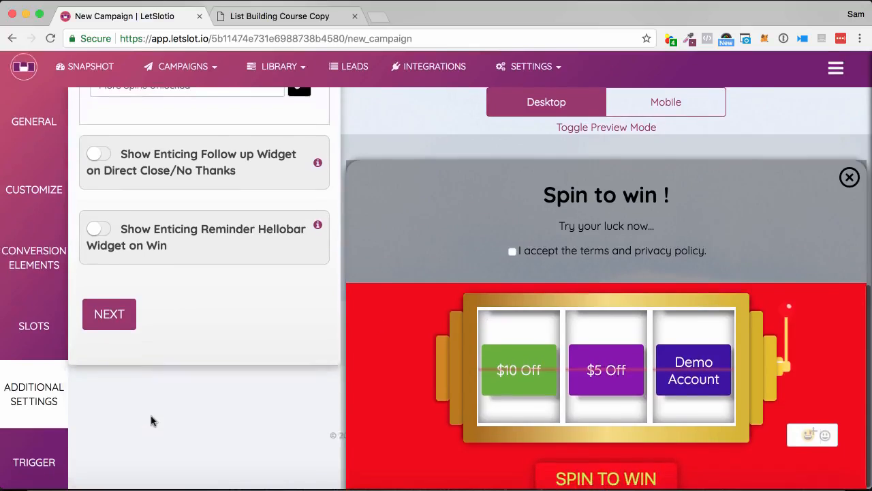
# Step: Proceed to the trigger settings and examine the match options for including pages
pyautogui.click(117, 326)
pyautogui.scroll(5, 239, 289)
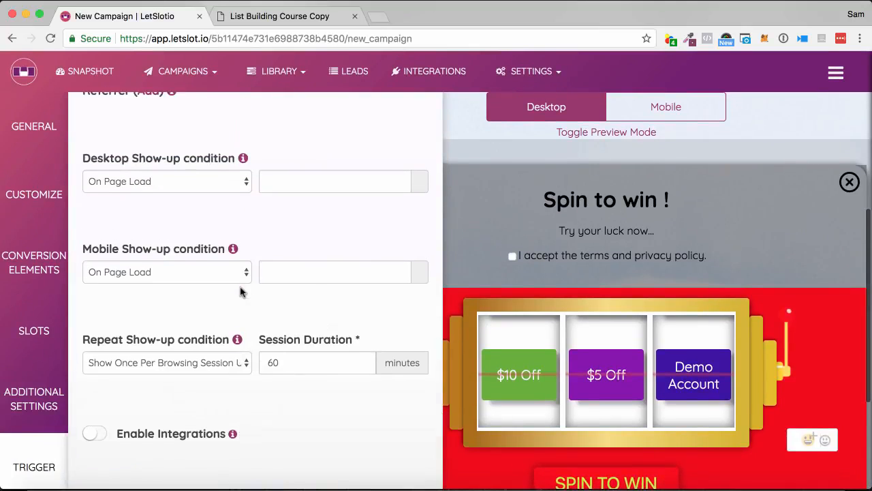
pyautogui.scroll(5, 240, 289)
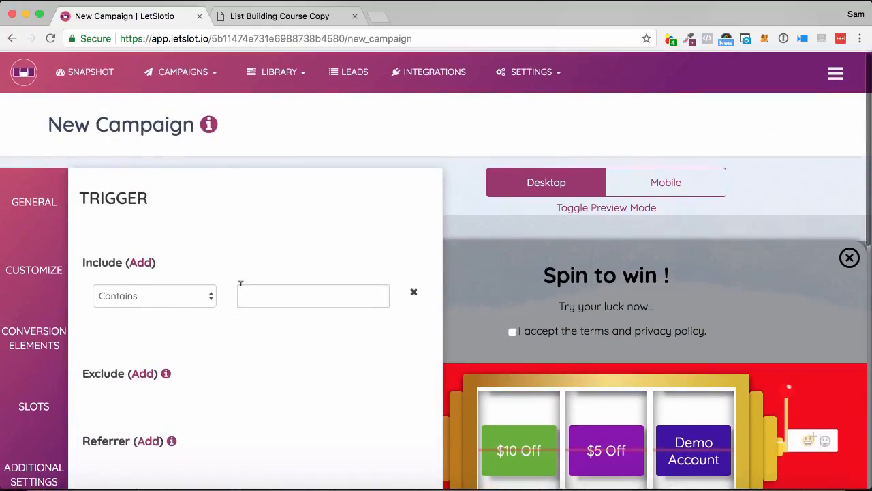
pyautogui.scroll(-2, 240, 282)
pyautogui.click(186, 241)
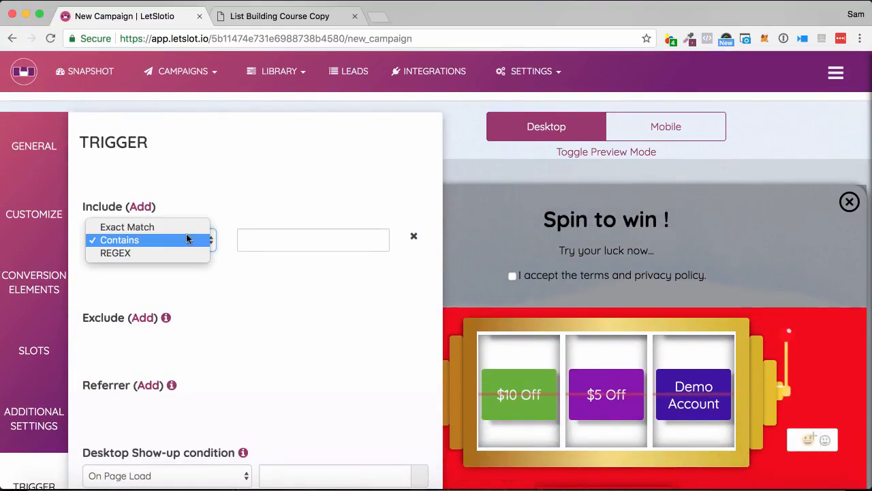
pyautogui.click(214, 289)
pyautogui.scroll(-3, 212, 291)
pyautogui.scroll(-1, 212, 291)
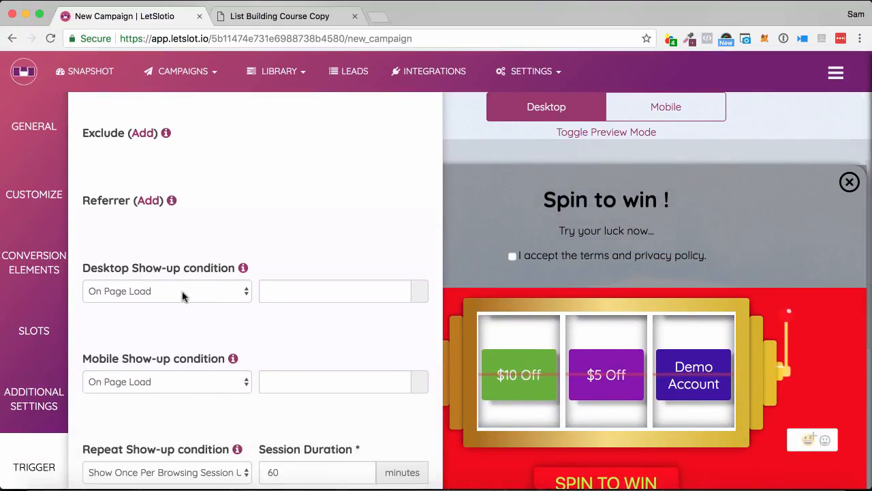
# Step: Set the desktop show-up condition to On Leave Intent and the mobile one to After X %age Scroll on page at 20%
pyautogui.click(184, 296)
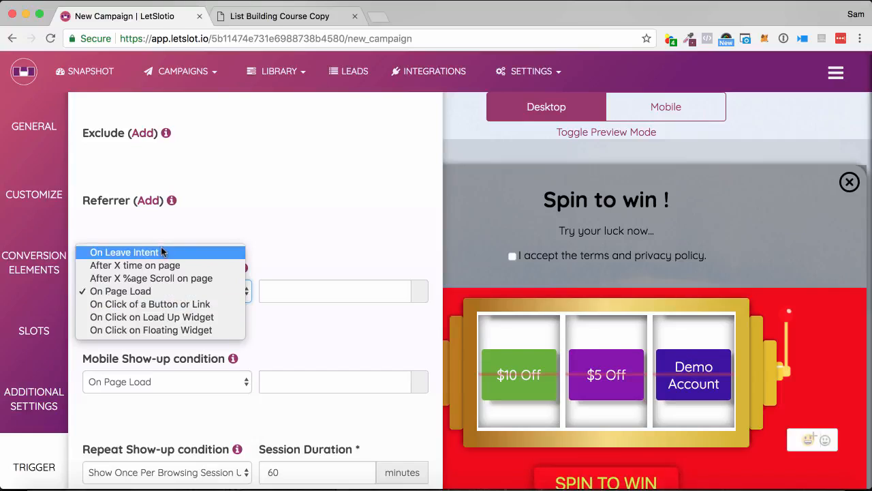
pyautogui.click(162, 252)
pyautogui.scroll(-3, 230, 246)
pyautogui.click(205, 268)
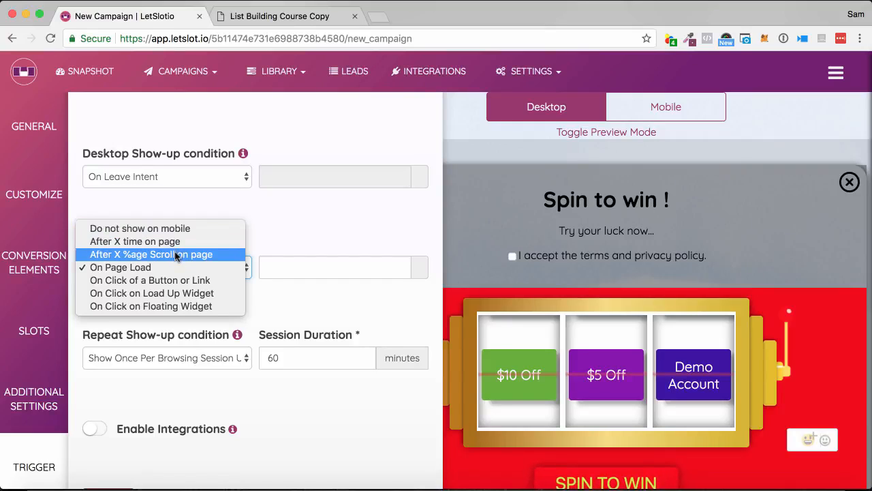
pyautogui.click(174, 257)
pyautogui.scroll(-2, 238, 224)
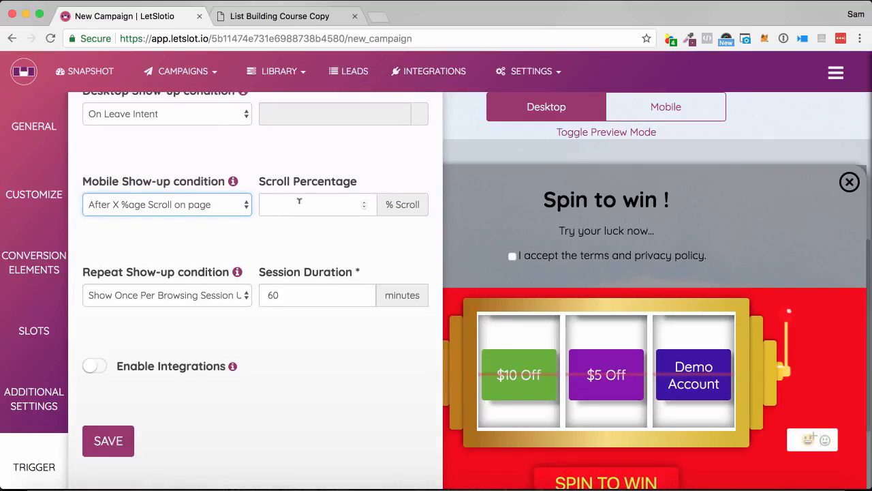
pyautogui.click(298, 203)
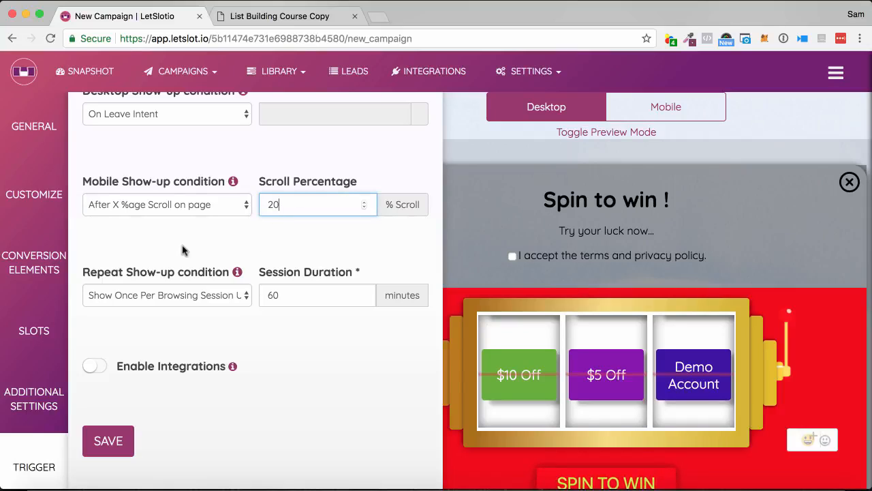
# Step: Examine the repeat show-up options and the integrations available for the campaign
pyautogui.click(177, 295)
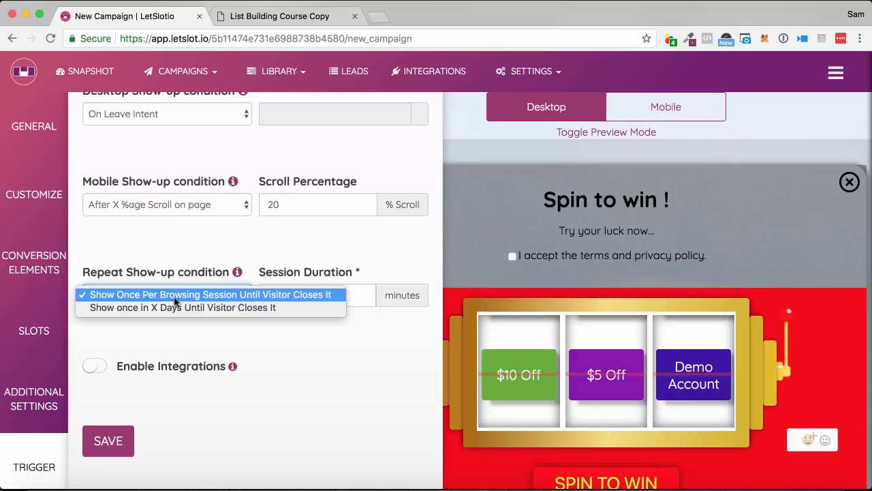
pyautogui.click(201, 337)
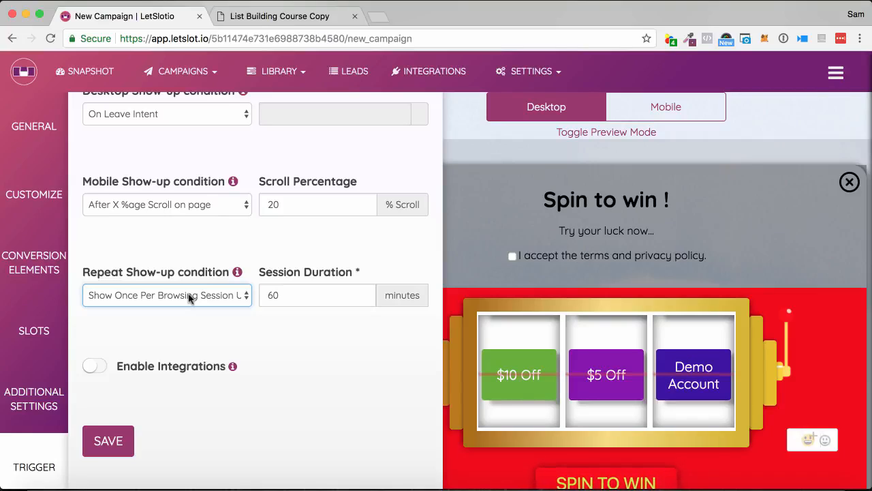
pyautogui.click(232, 368)
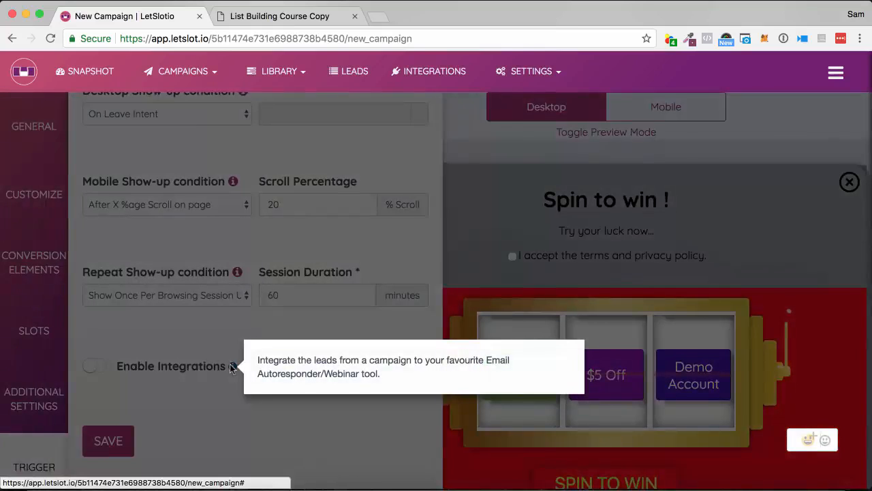
pyautogui.click(100, 367)
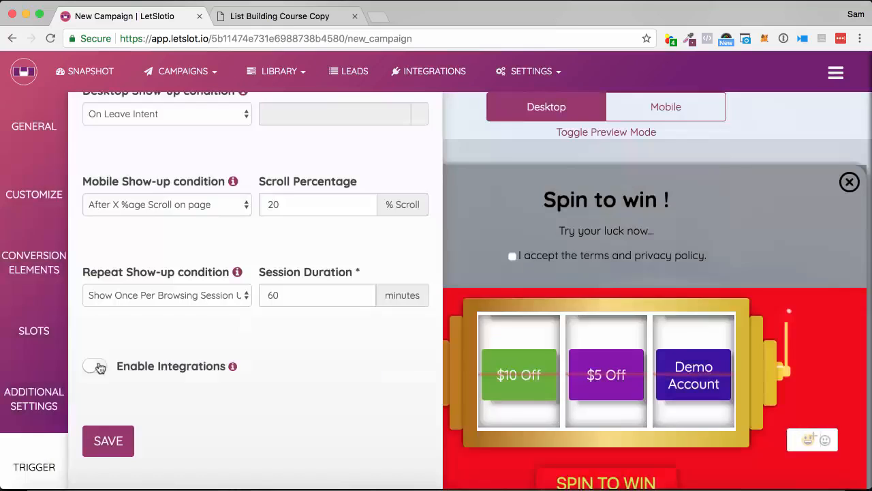
pyautogui.click(96, 366)
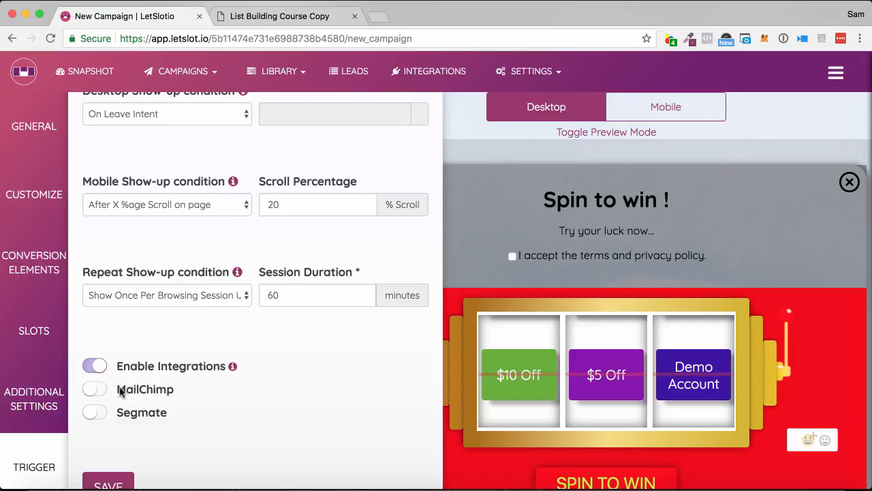
pyautogui.click(100, 367)
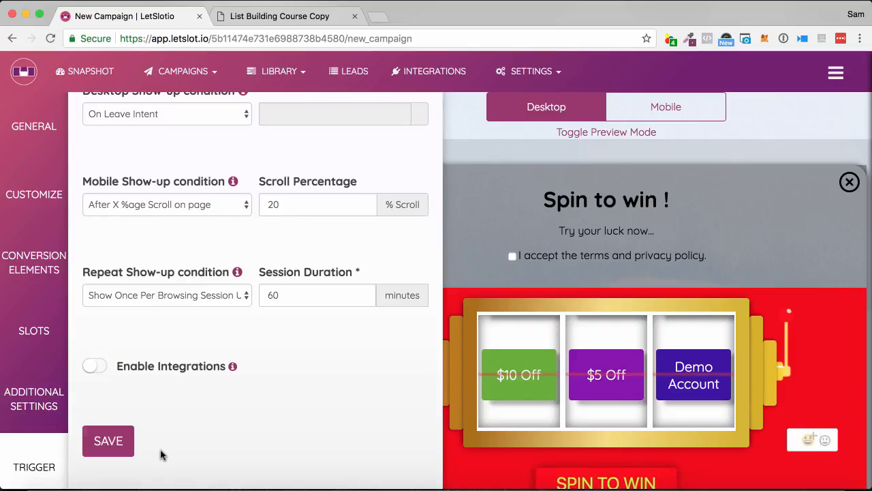
# Step: Save the new slot campaign with its trigger settings
pyautogui.scroll(-3, 160, 451)
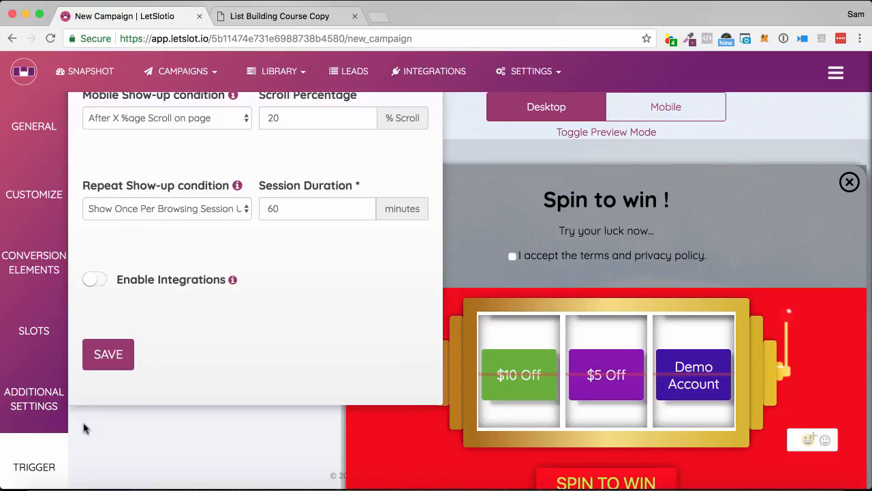
pyautogui.scroll(-1, 94, 358)
pyautogui.click(108, 318)
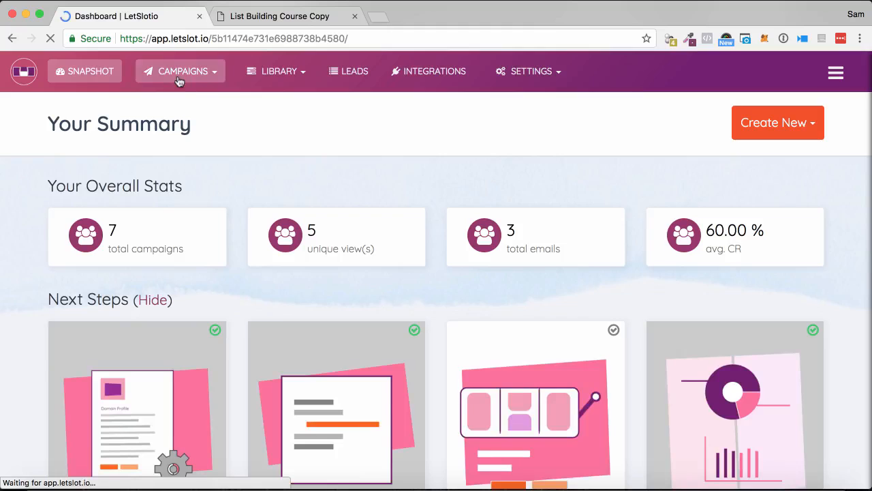
pyautogui.scroll(-9, 266, 201)
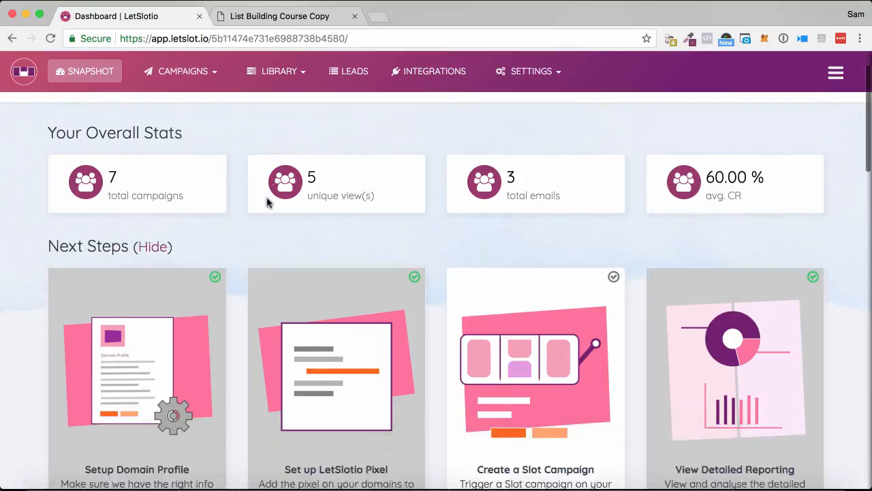
# Step: Open the list of slot campaigns and review the existing campaigns with their types, display URLs and statistics
pyautogui.scroll(6, 266, 201)
pyautogui.scroll(1, 266, 198)
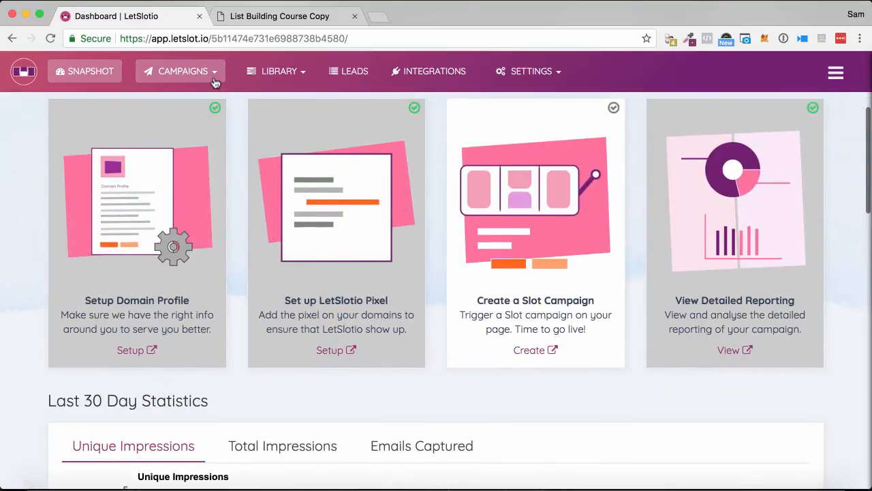
pyautogui.click(188, 75)
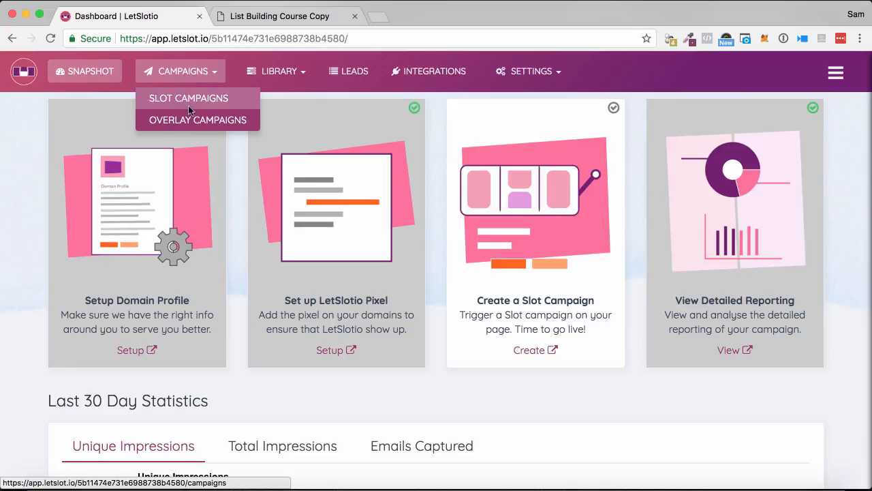
pyautogui.click(189, 100)
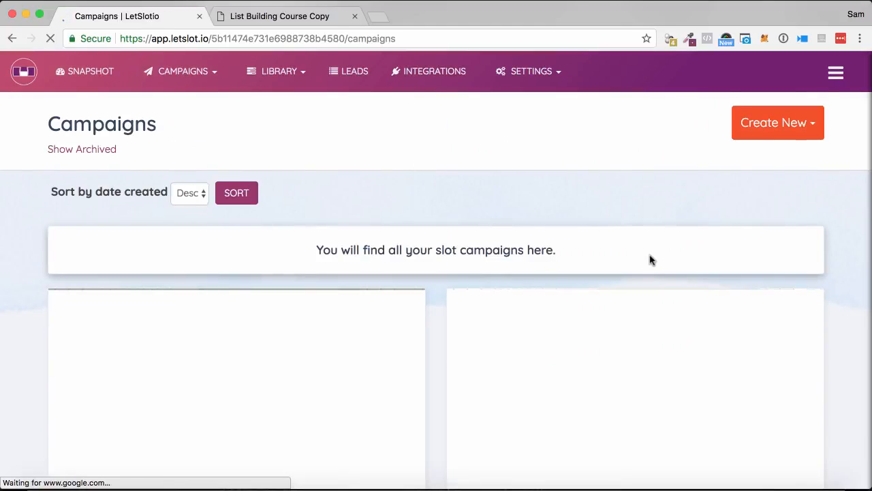
pyautogui.scroll(-2, 651, 259)
pyautogui.scroll(-3, 650, 259)
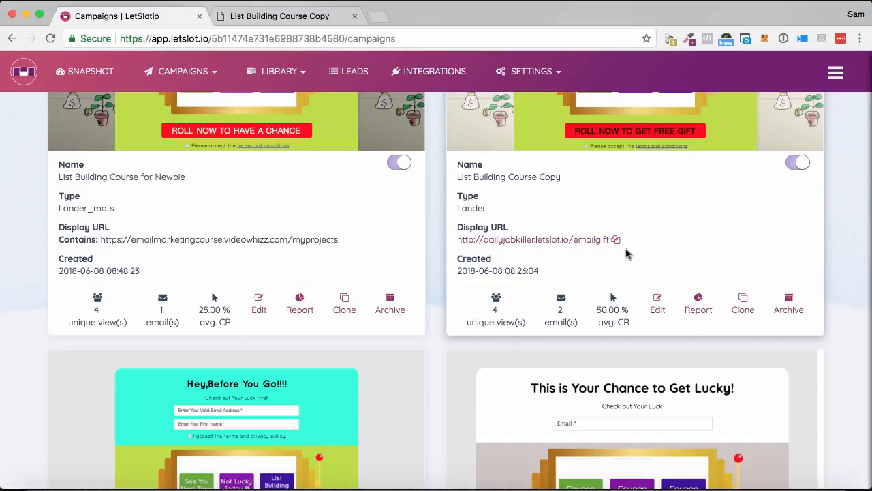
pyautogui.scroll(3, 627, 254)
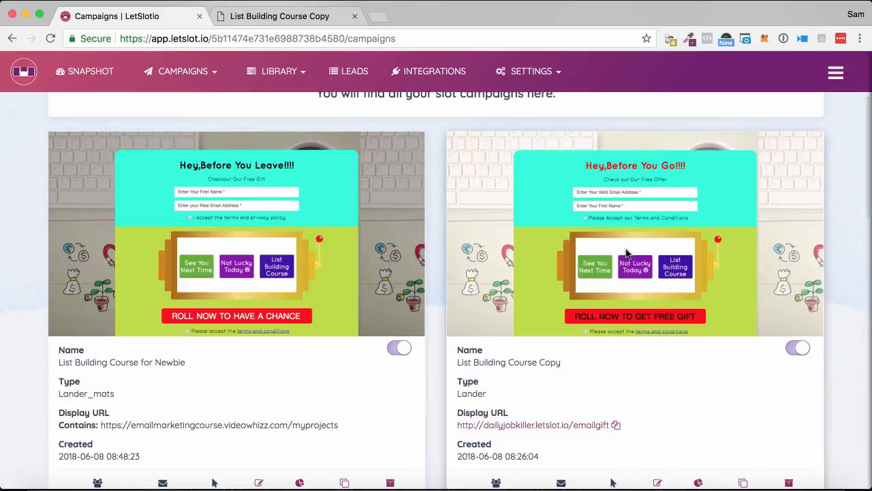
pyautogui.scroll(-5, 627, 254)
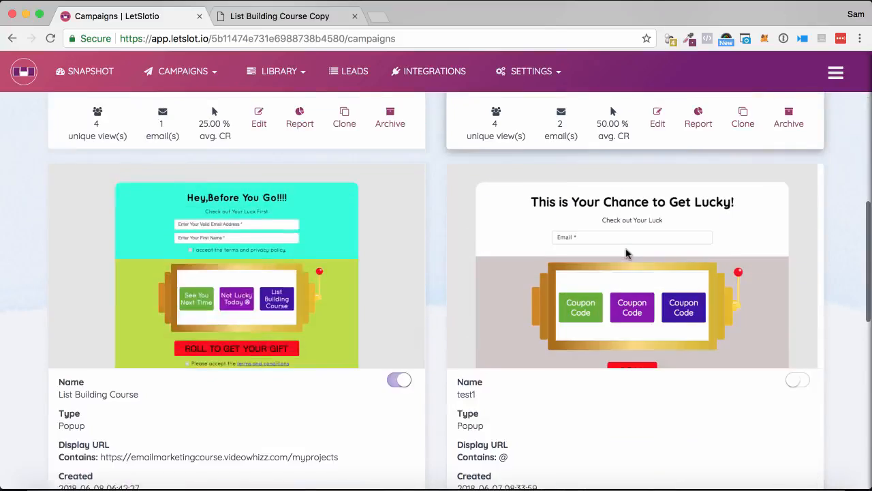
pyautogui.scroll(10, 610, 105)
# Step: Open the account's integrations and examine the available email autoresponder services
pyautogui.click(297, 77)
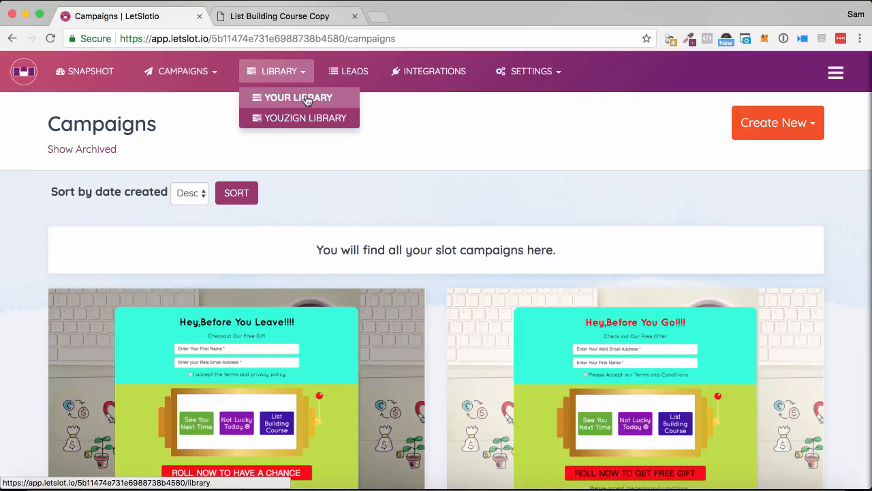
pyautogui.click(433, 73)
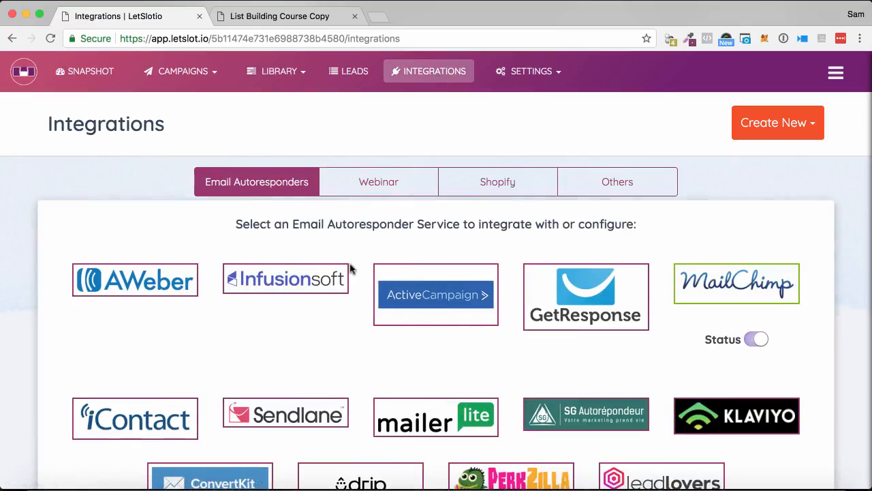
pyautogui.scroll(-1, 350, 269)
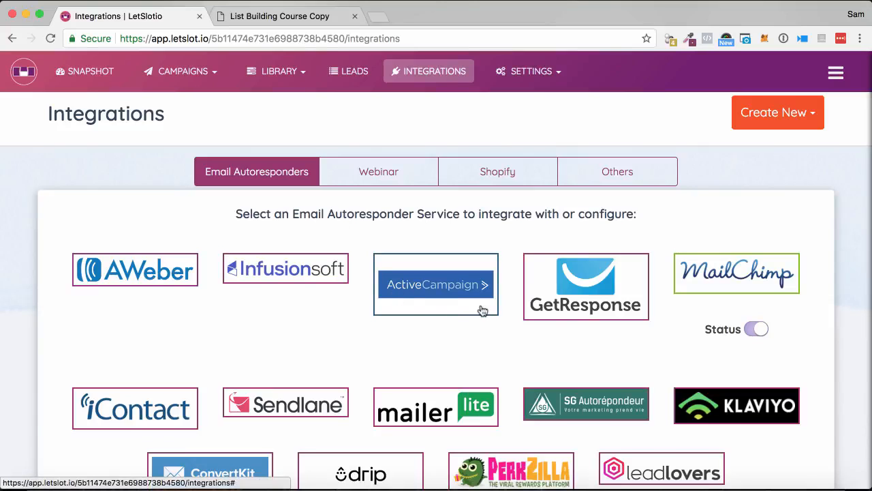
pyautogui.scroll(-3, 611, 298)
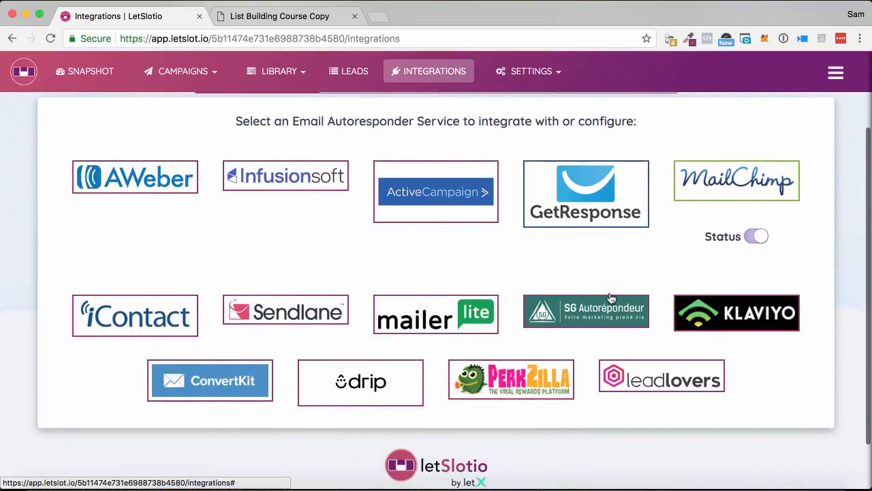
pyautogui.scroll(3, 610, 298)
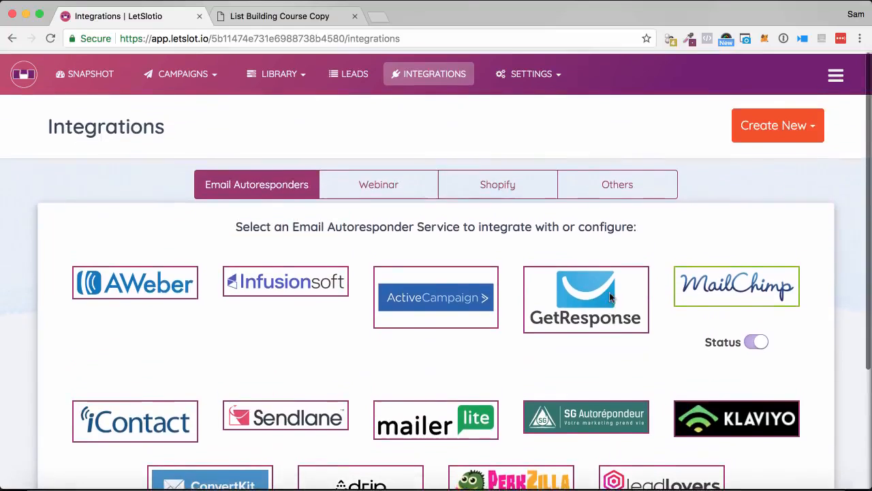
# Step: Examine the webinar integrations and the Shopify integration
pyautogui.click(384, 196)
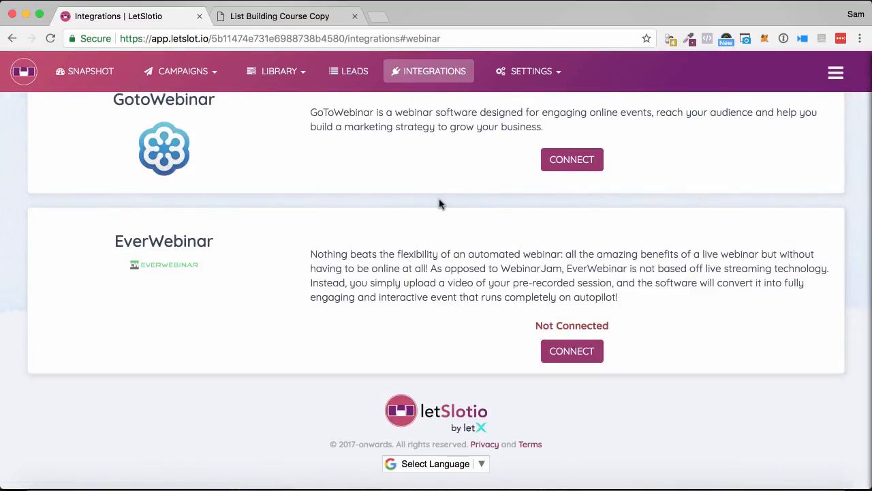
pyautogui.scroll(4, 441, 201)
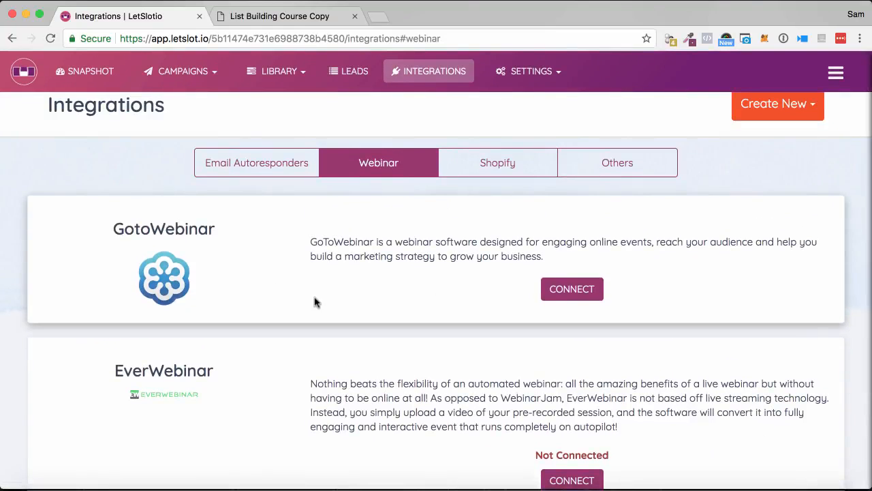
pyautogui.click(495, 171)
pyautogui.scroll(3, 495, 211)
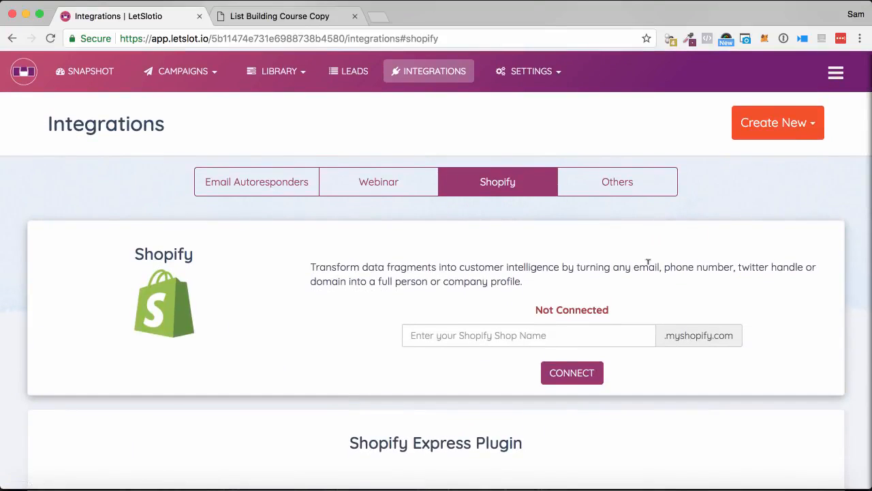
# Step: Examine the remaining integrations in the Others category, from FullContact and Zapier down to SegMateApp
pyautogui.click(596, 189)
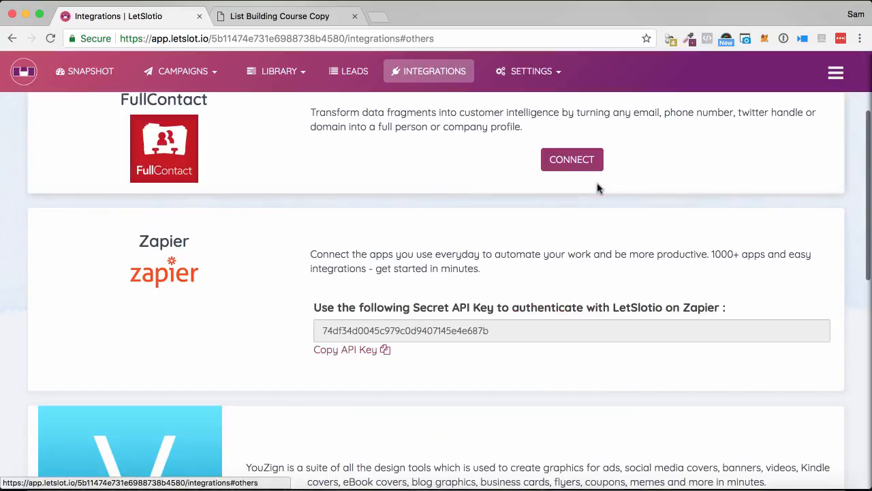
pyautogui.scroll(2, 574, 226)
pyautogui.scroll(-10, 575, 227)
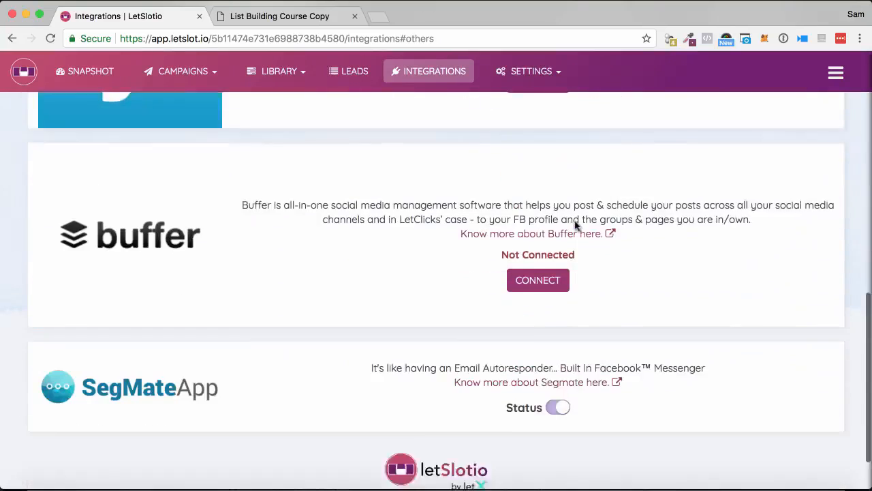
pyautogui.scroll(10, 576, 225)
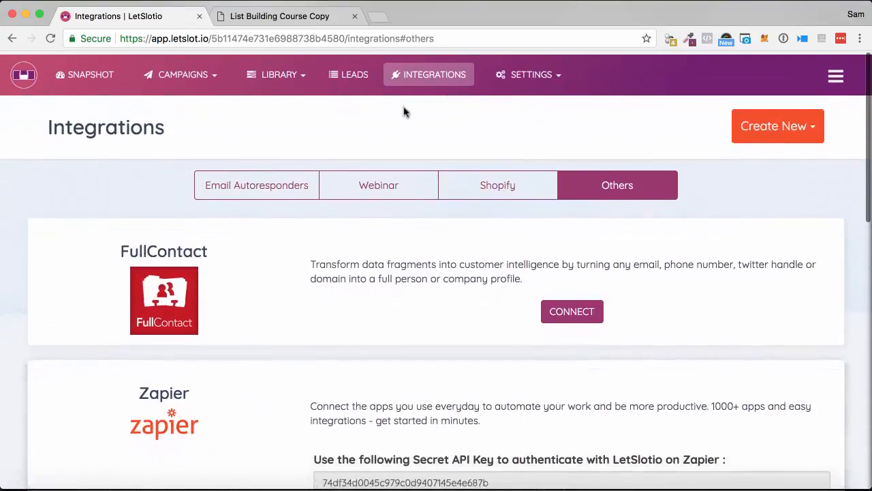
# Step: Return to the dashboard summary and review the last 30 days' statistics and the last few campaigns
pyautogui.click(89, 79)
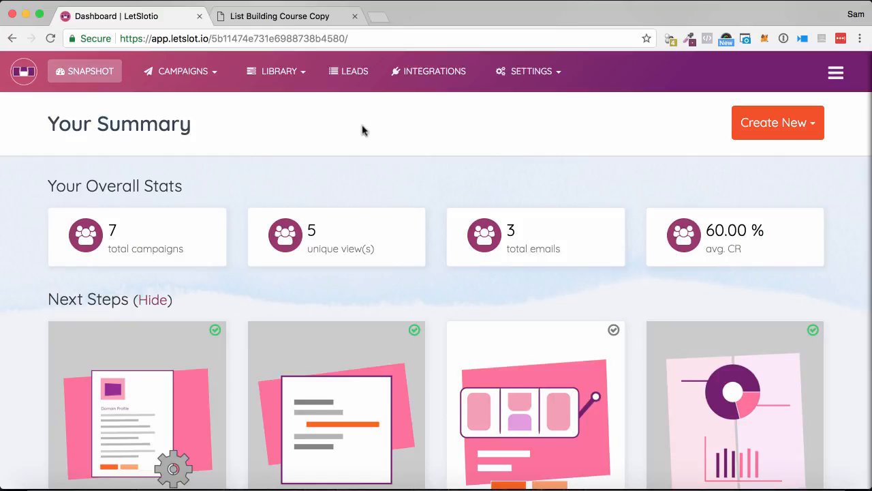
pyautogui.scroll(-10, 478, 143)
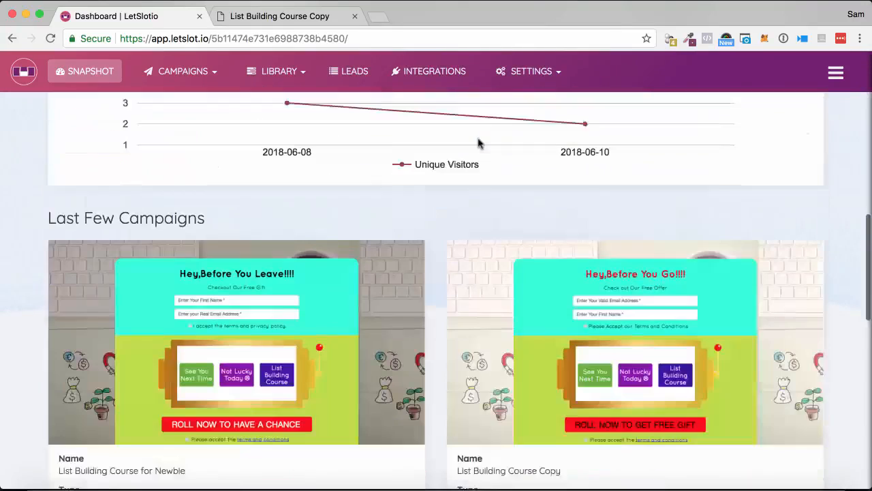